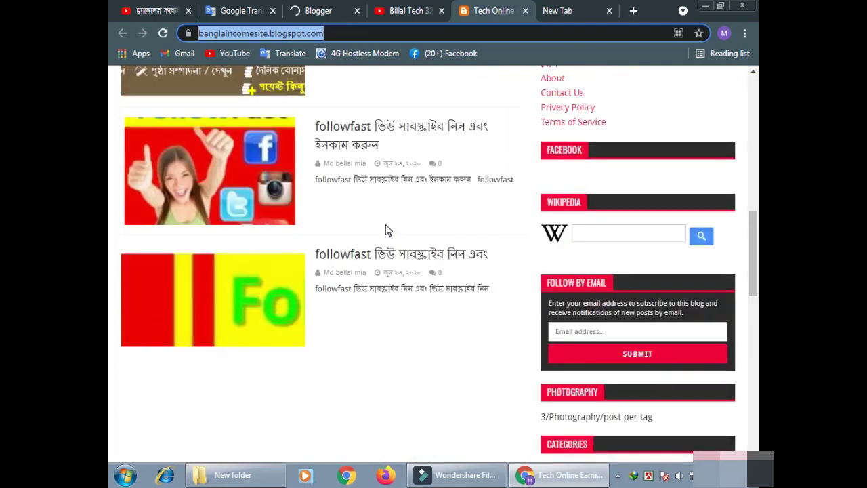
Examine the Tech Online Earning sample blog from header to tags, along with the Billal Tech 320 YouTube channel page.
scroll(395, 248, "up", 11)
scroll(395, 248, "up", 2)
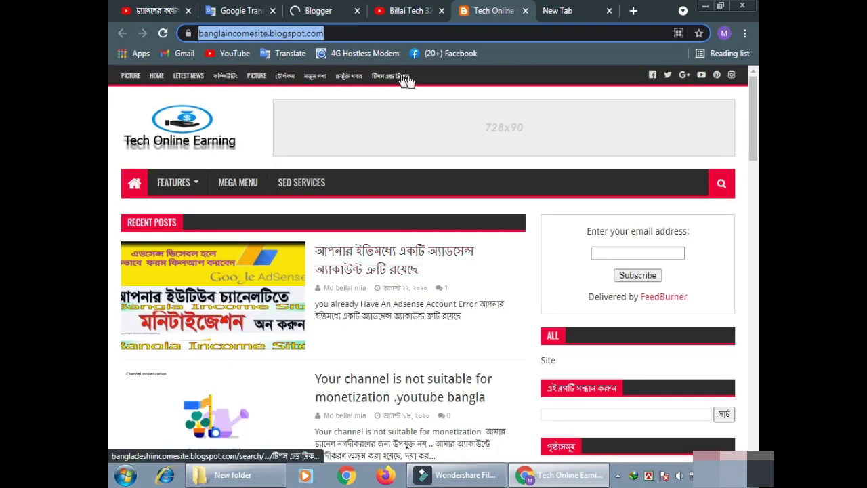
scroll(575, 168, "down", 8)
scroll(576, 172, "down", 3)
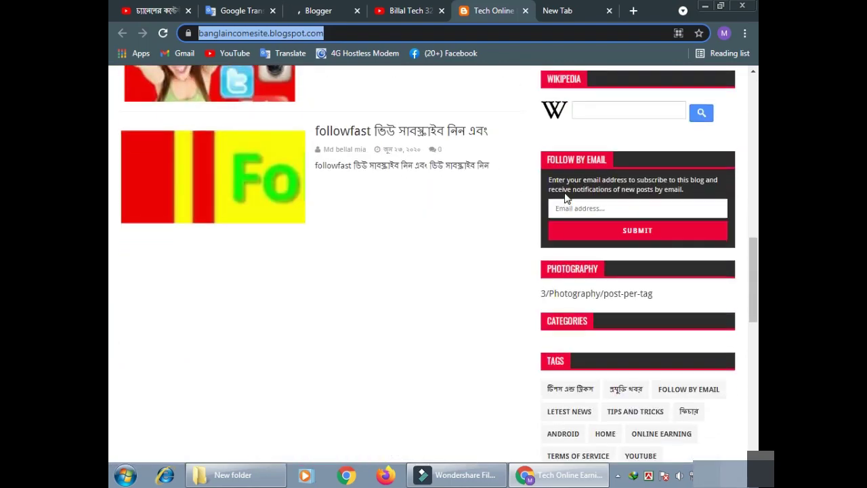
scroll(569, 194, "up", 11)
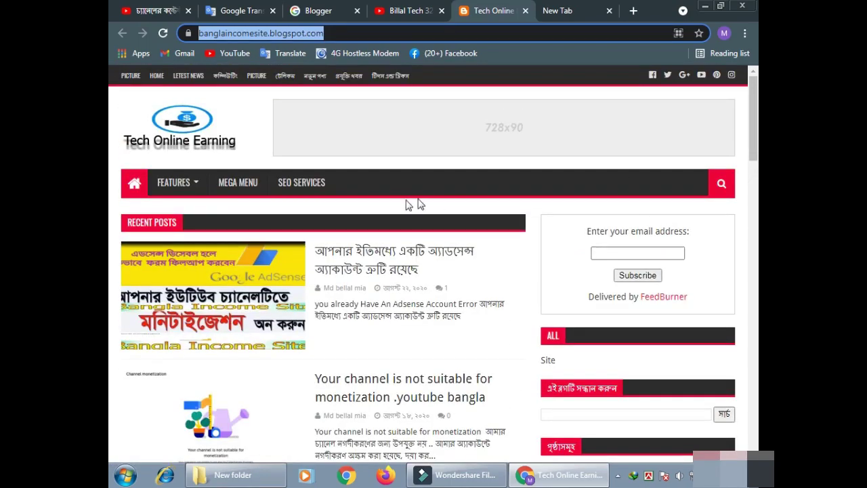
left_click(413, 11)
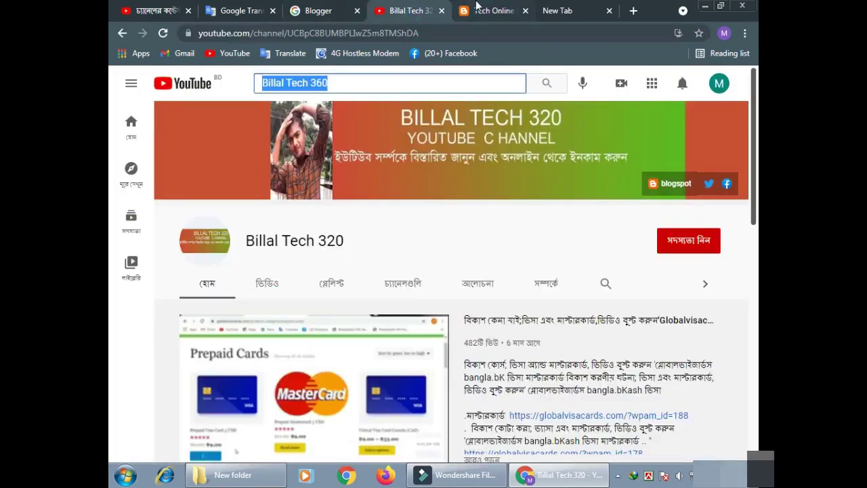
left_click(476, 7)
left_click(409, 8)
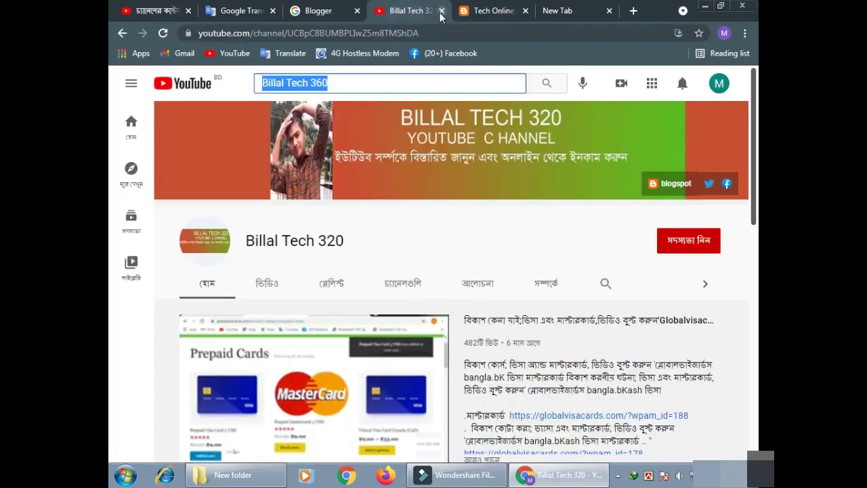
Start creating a new blog from the Blogger start page and sign in with the listed Google account.
left_click(318, 10)
left_click(256, 235)
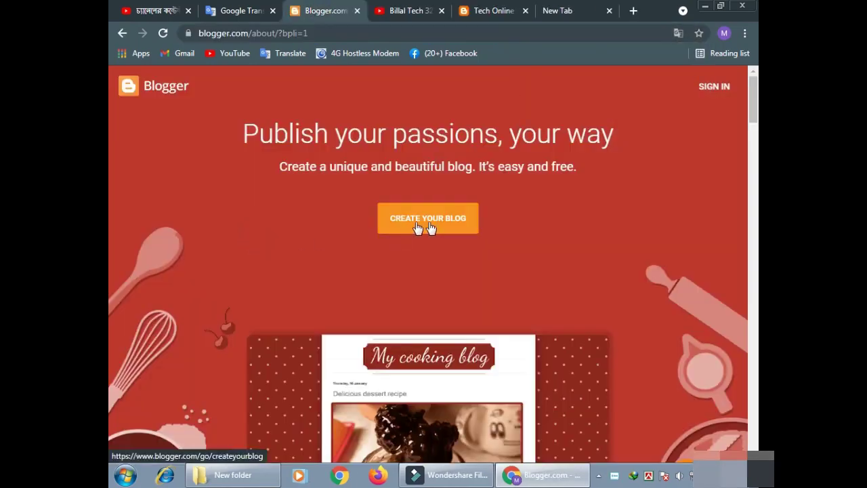
scroll(496, 220, "down", 5)
scroll(497, 220, "up", 5)
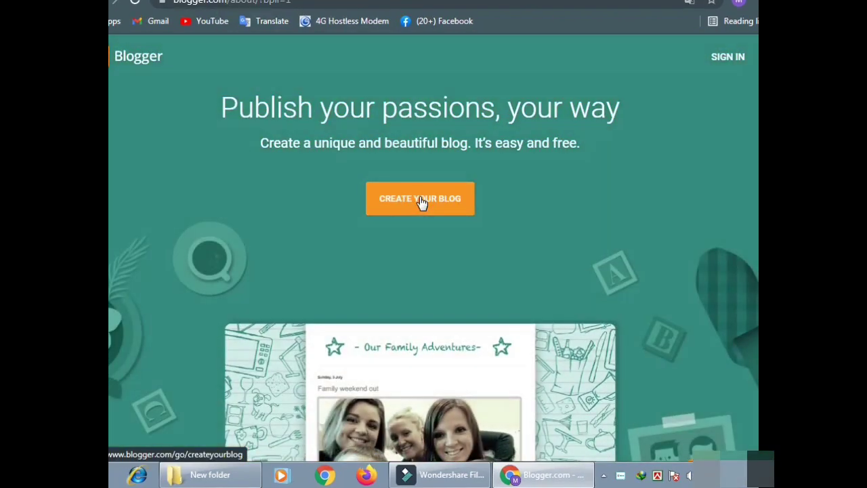
left_click(421, 202)
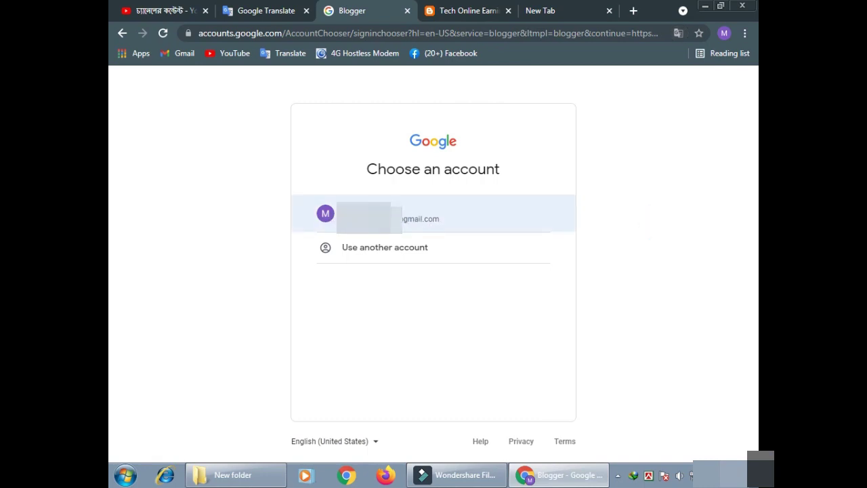
left_click(377, 206)
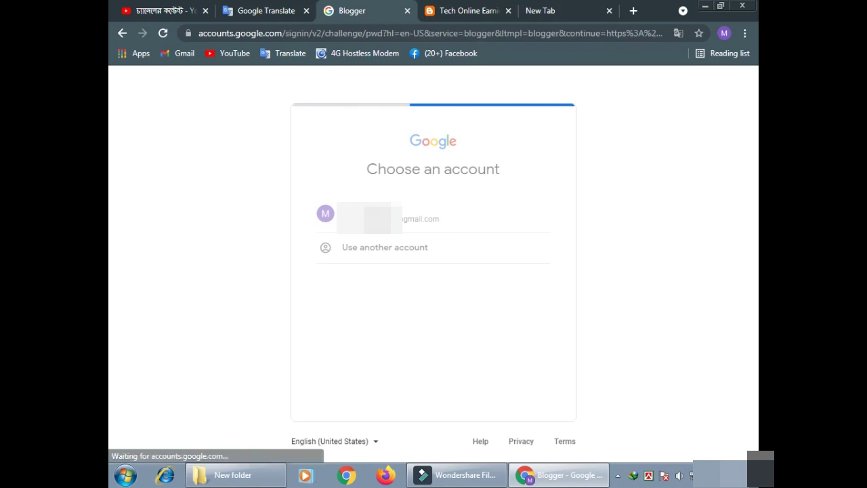
left_click(388, 275)
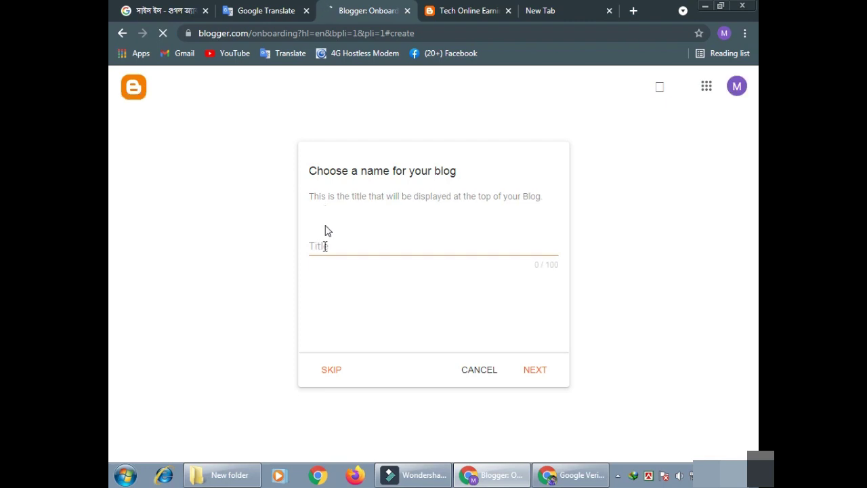
Enter "billal tech 360" as the blog title and continue to the URL selection.
type("billal tec")
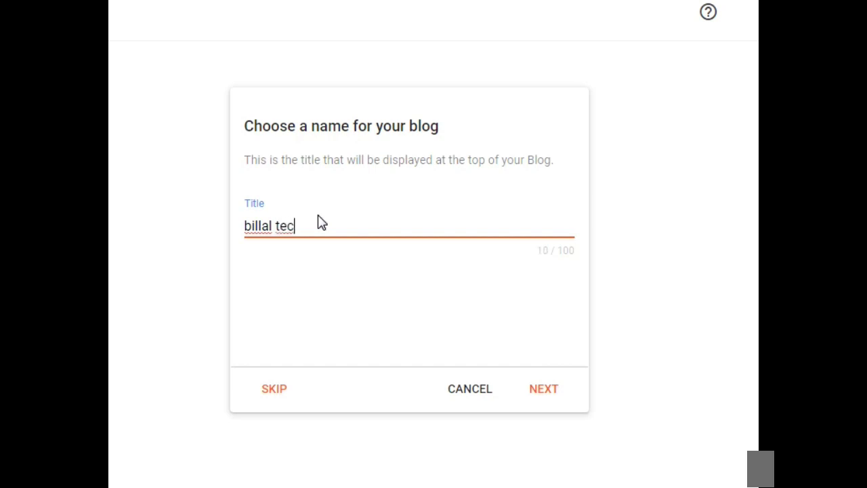
type("h 32")
key("BackSpace")
left_click(523, 120)
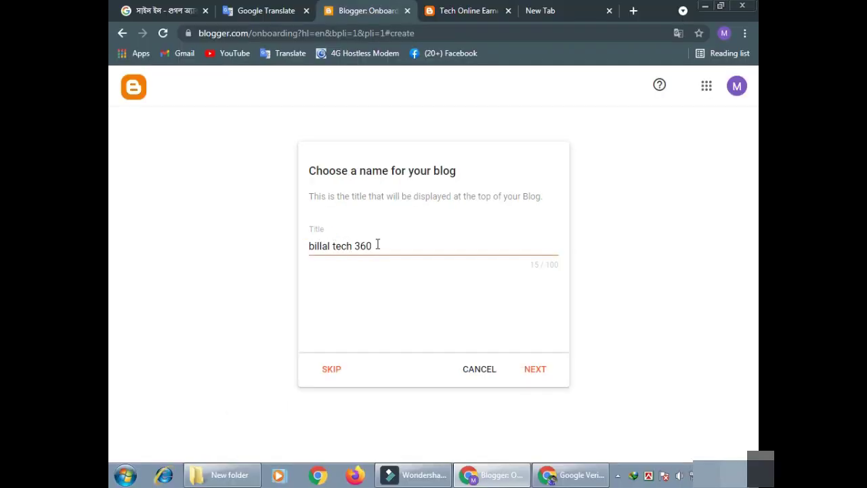
double_click(378, 244)
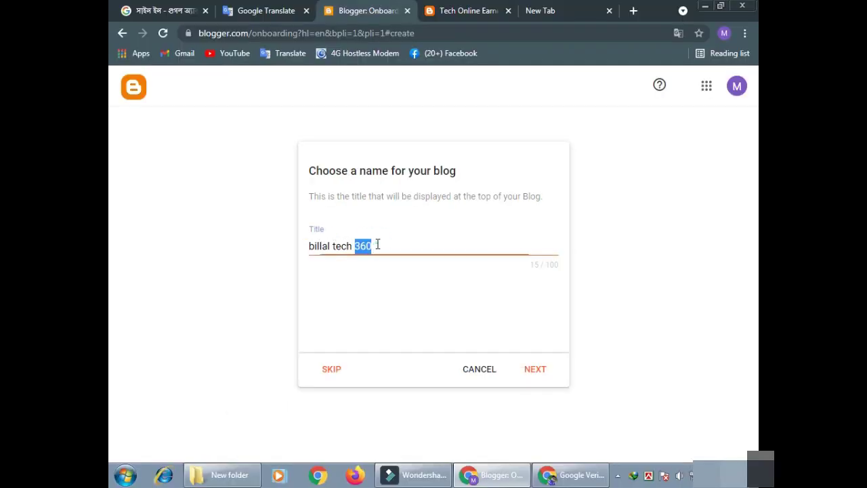
left_click(455, 154)
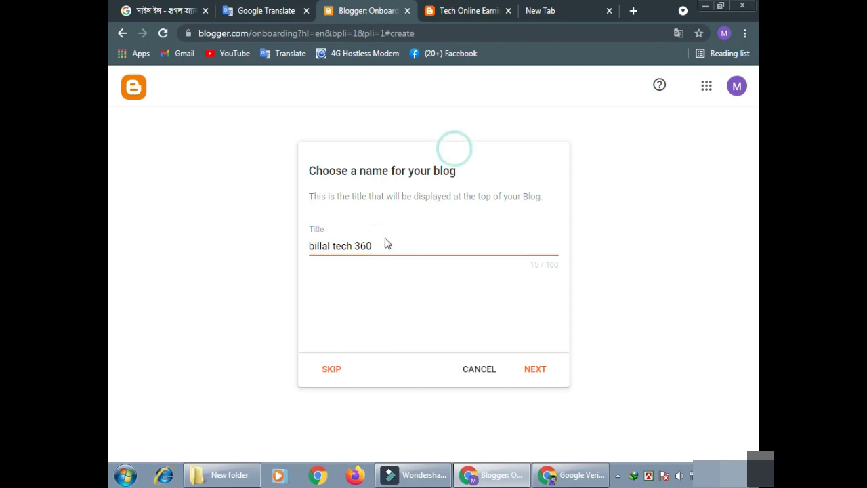
left_click(534, 370)
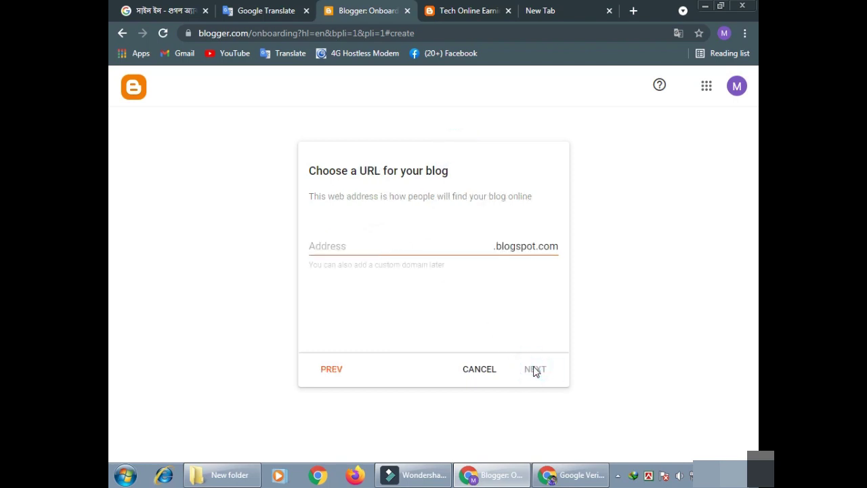
Set the blog address to billaltech360.blogspot.com and continue to the display name.
left_click(376, 243)
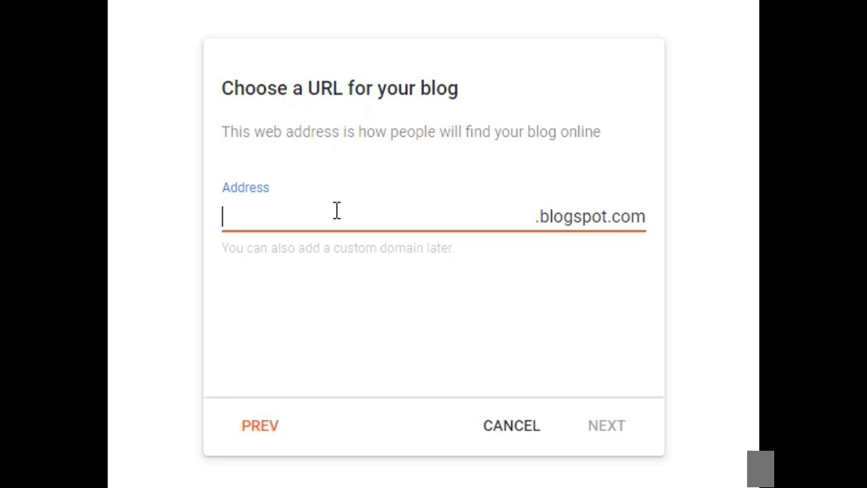
type("billal")
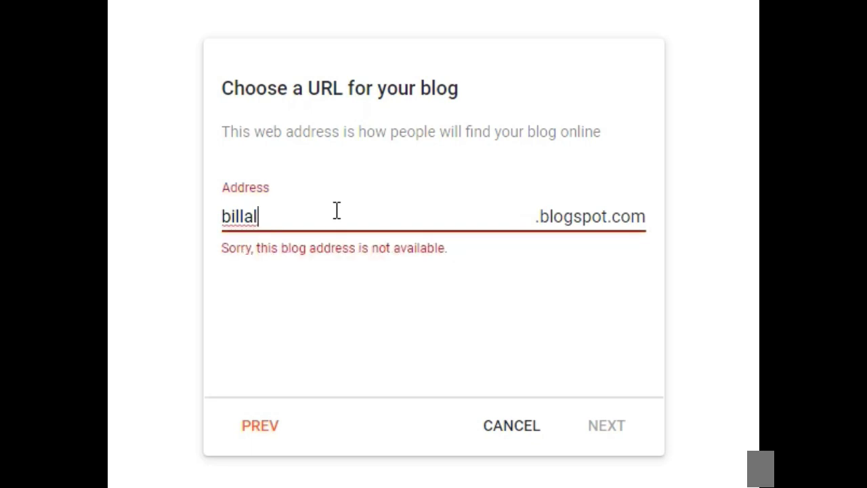
type("tech")
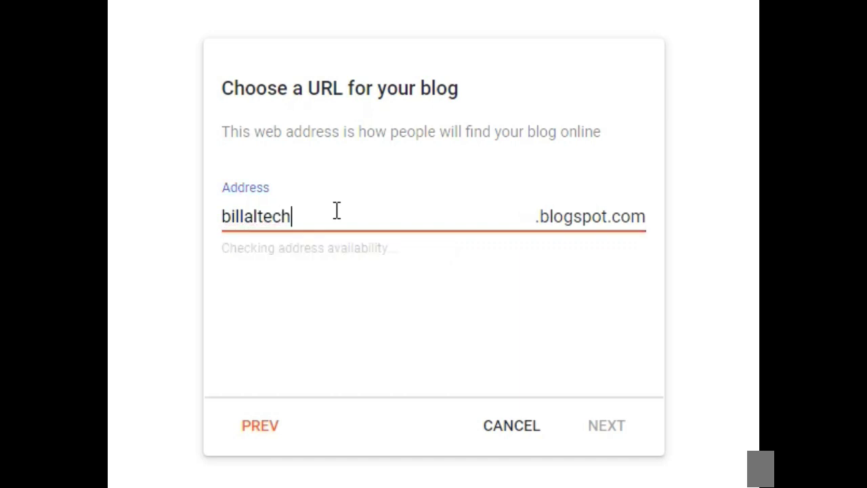
type("3")
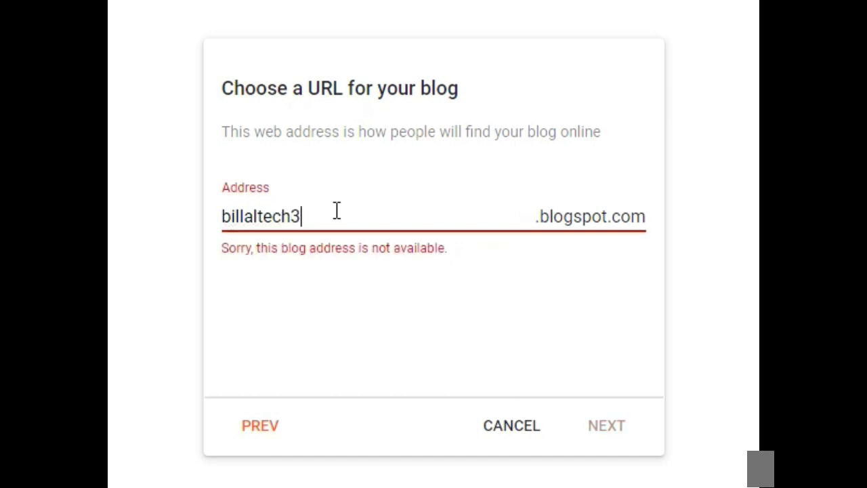
type("60")
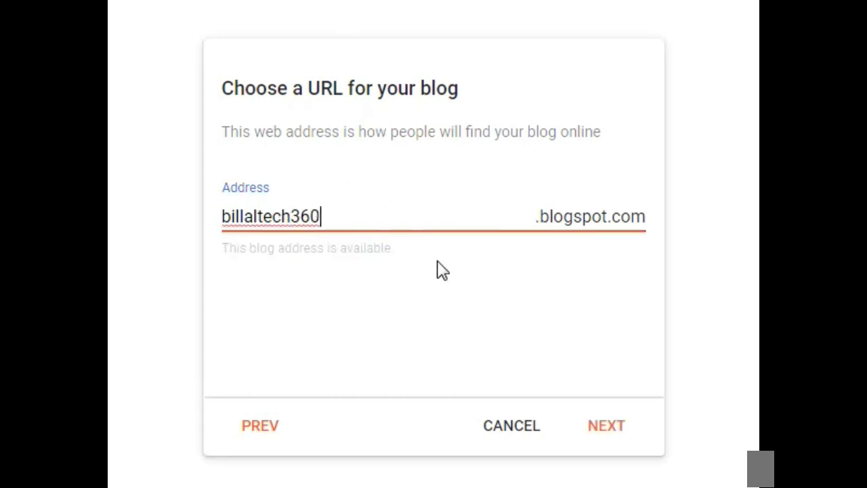
left_click(424, 303)
left_click(457, 207)
left_click(428, 298)
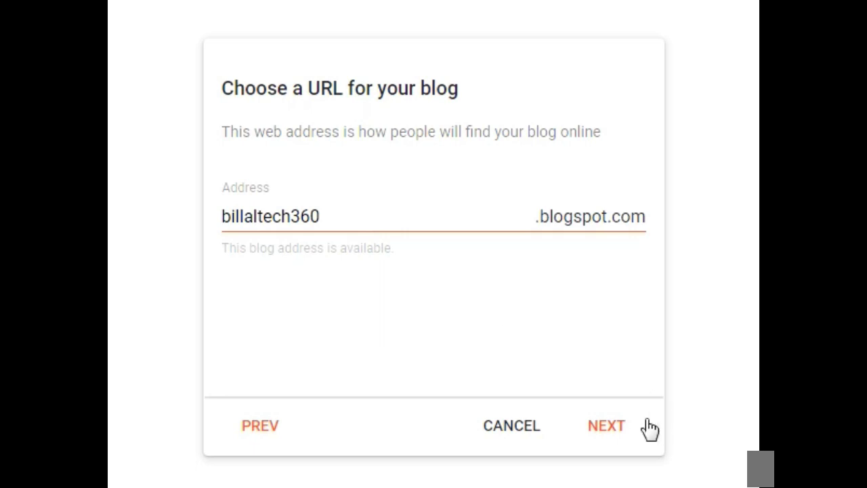
left_click(607, 427)
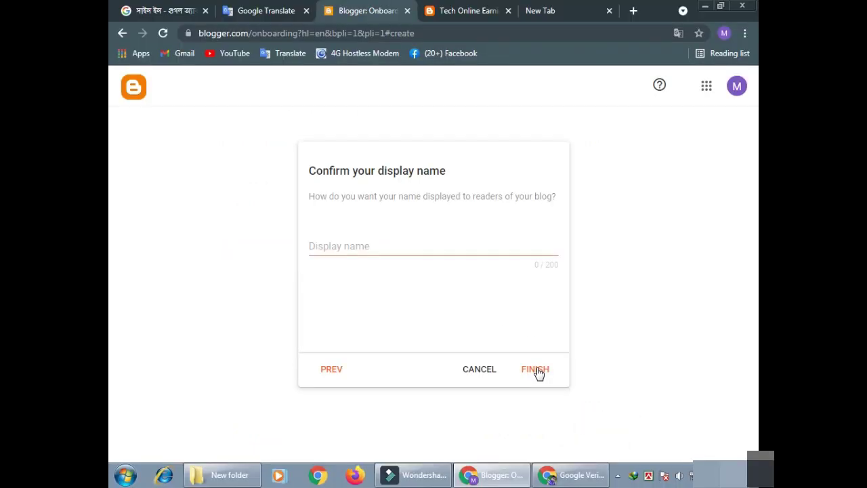
Enter "Please help" as the display name and finish creating the blog.
left_click(344, 246)
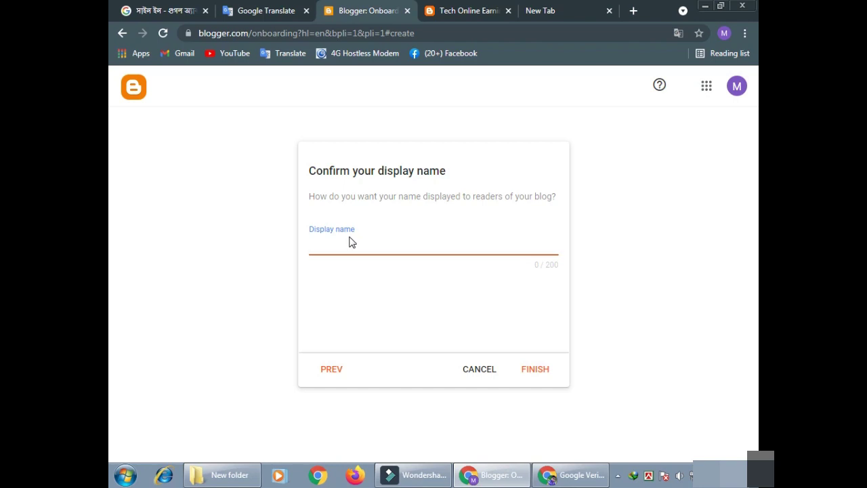
type("Please help")
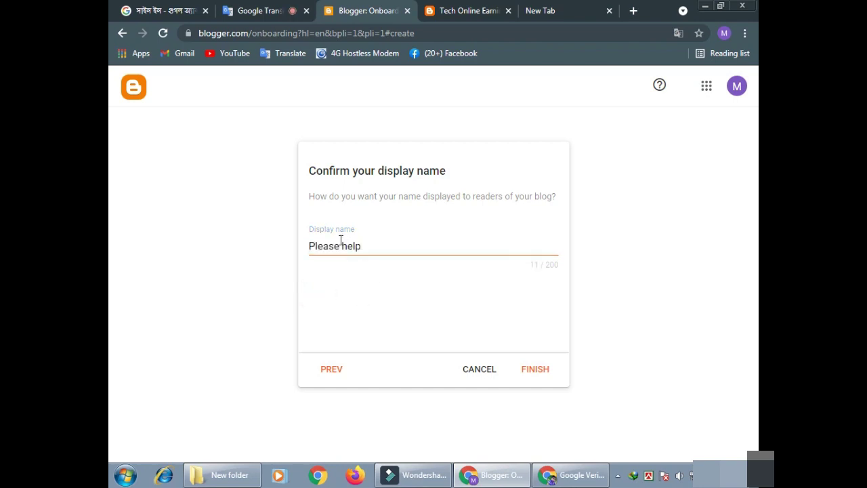
left_click(343, 242)
key("BackSpace")
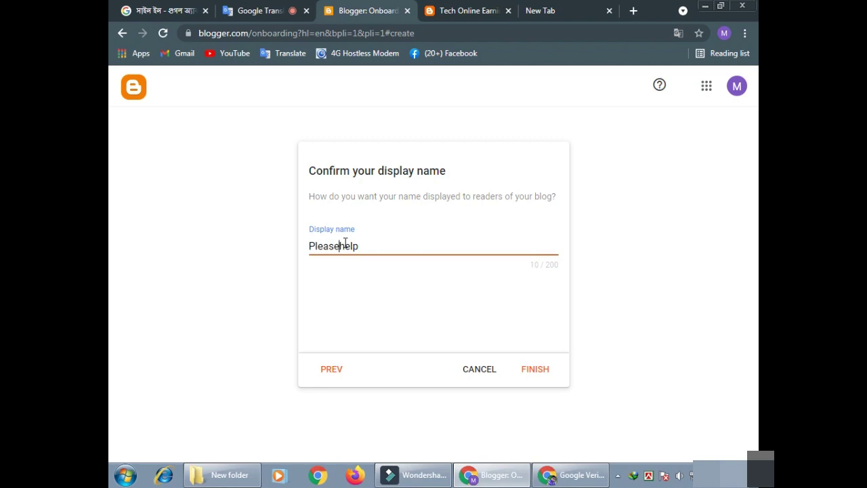
left_click(397, 284)
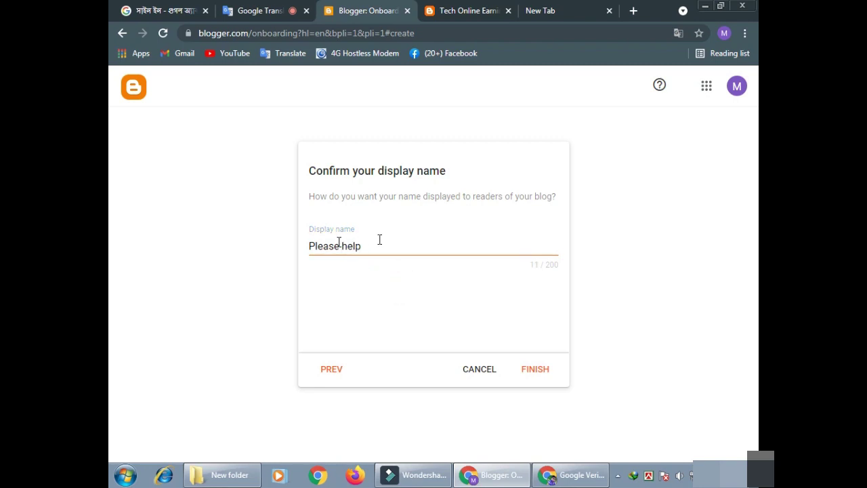
left_click(523, 370)
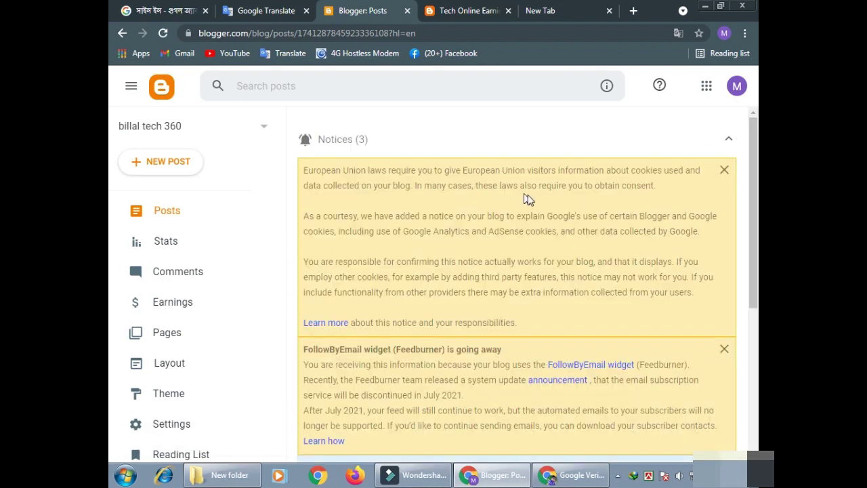
Examine the new blog's posts overview, management sections, basic settings and pages list.
scroll(572, 223, "down", 4)
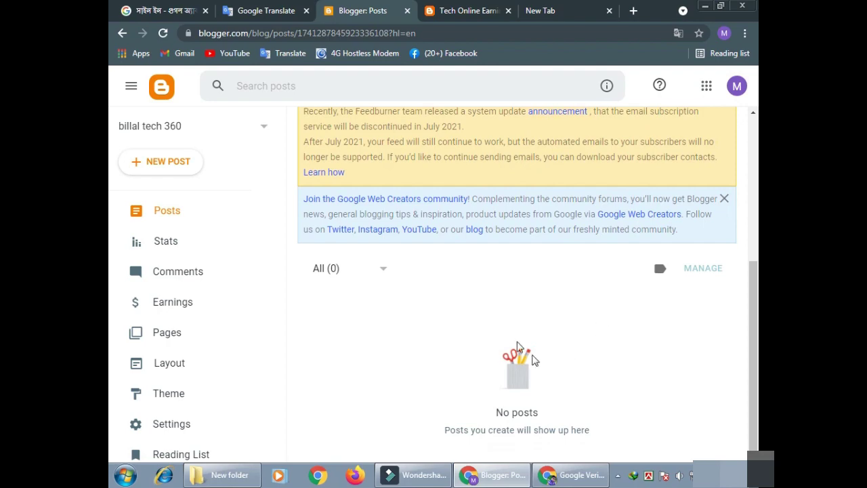
scroll(455, 325, "up", 4)
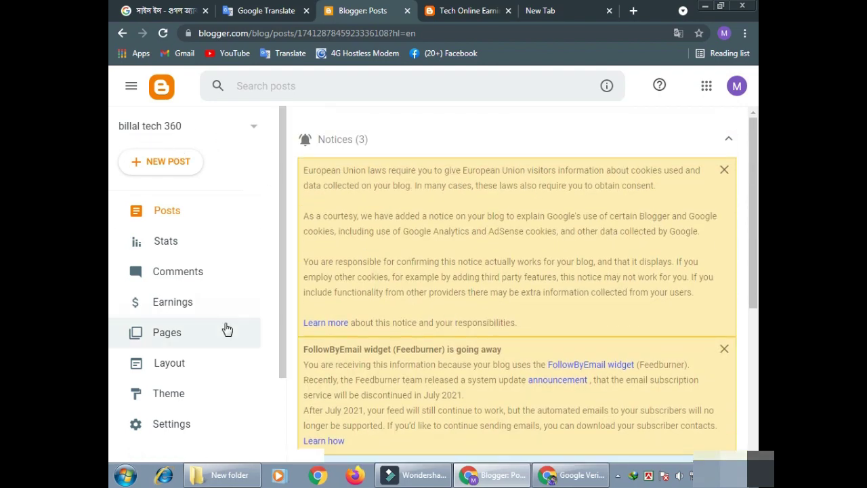
scroll(227, 329, "down", 2)
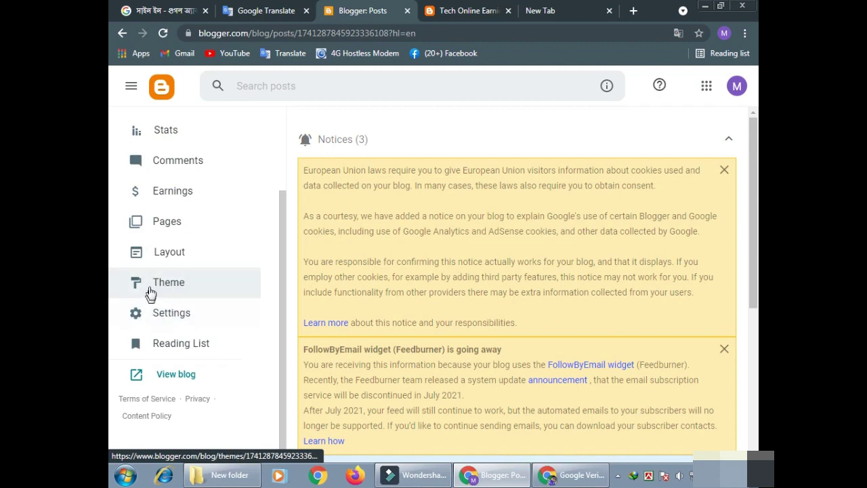
scroll(151, 293, "up", 2)
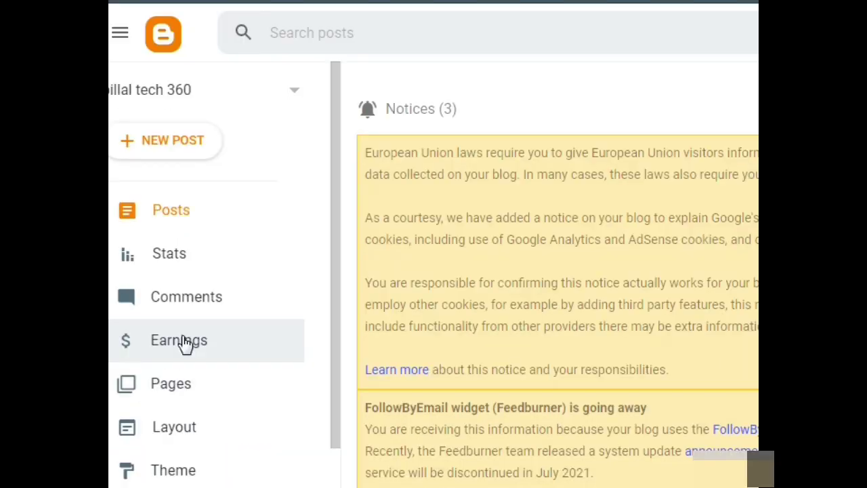
scroll(176, 305, "down", 2)
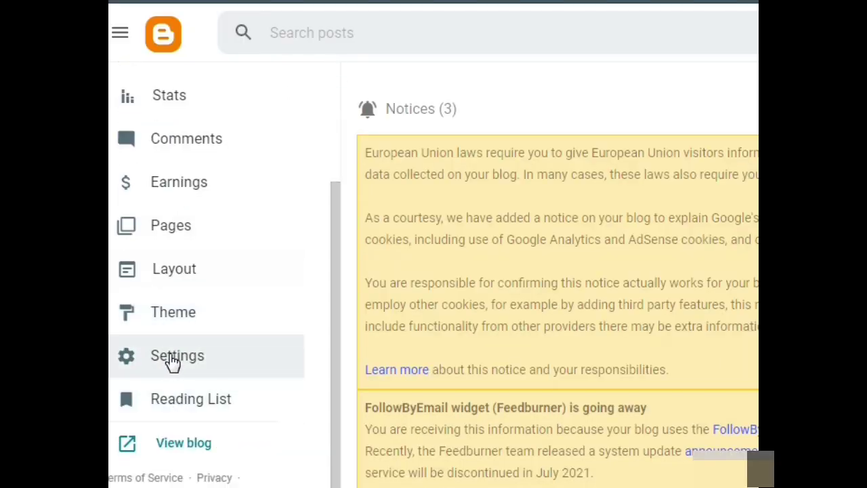
left_click(172, 359)
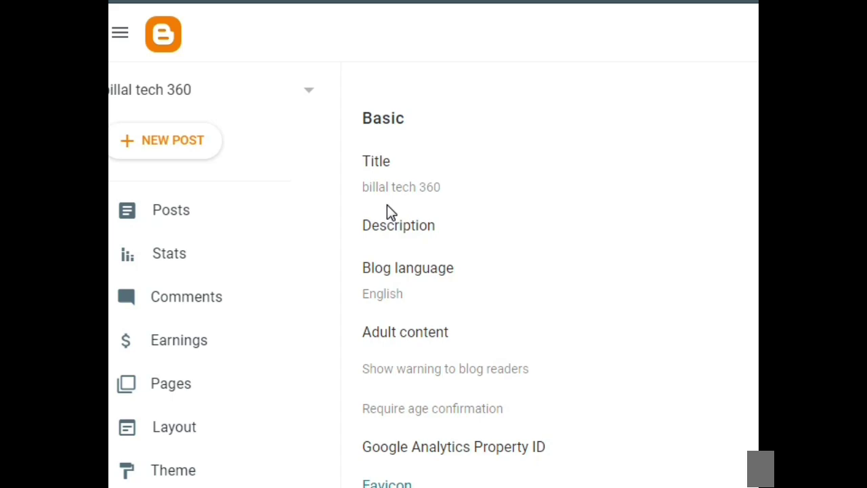
scroll(615, 298, "down", 2)
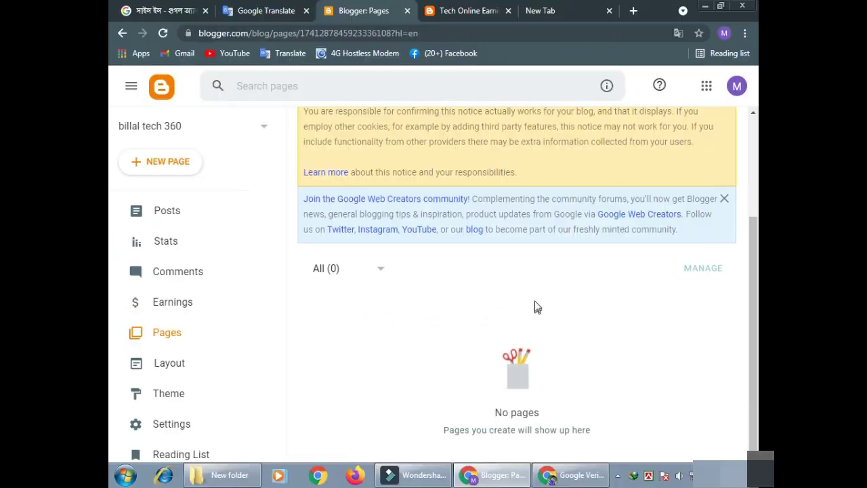
scroll(536, 306, "up", 2)
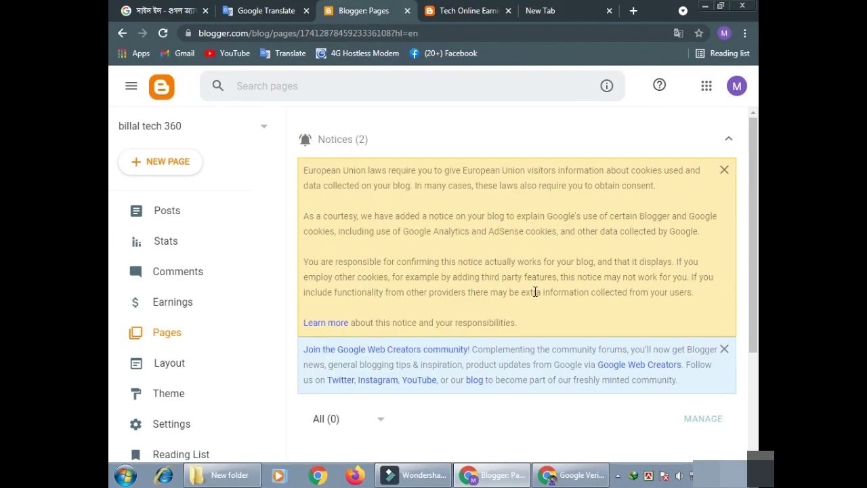
Examine the blog's visitor statistics and its AdSense earnings section.
left_click(173, 244)
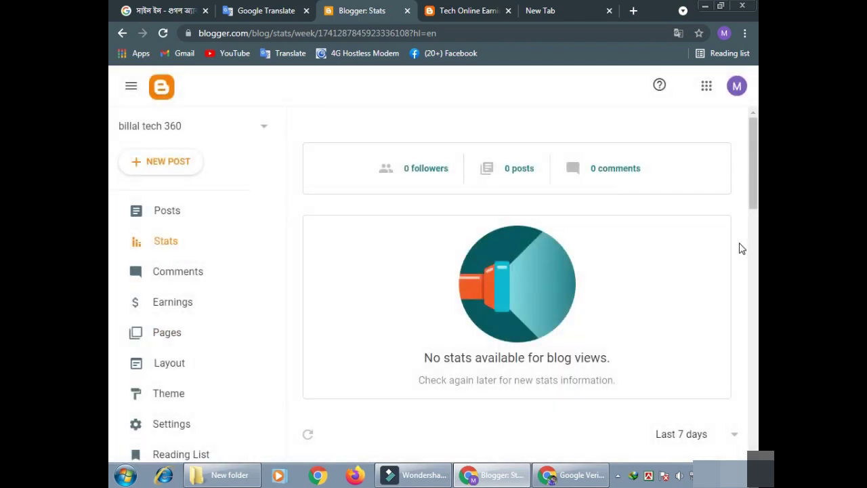
scroll(644, 290, "down", 8)
scroll(643, 290, "down", 6)
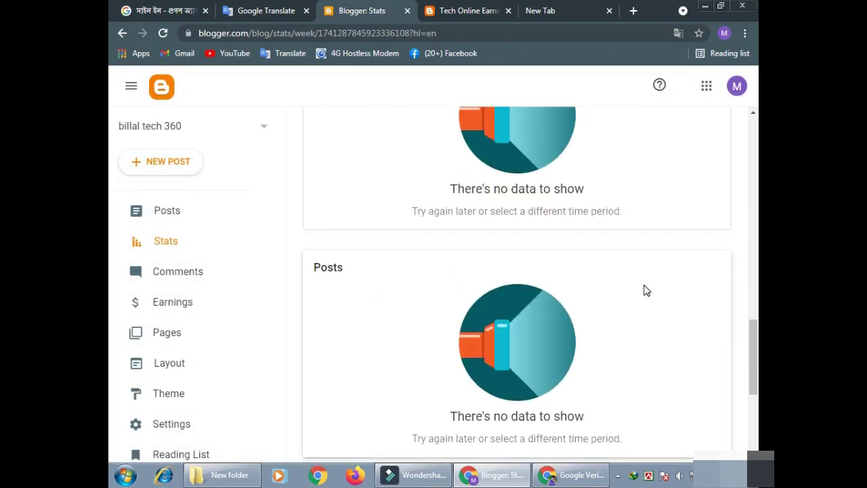
left_click(172, 301)
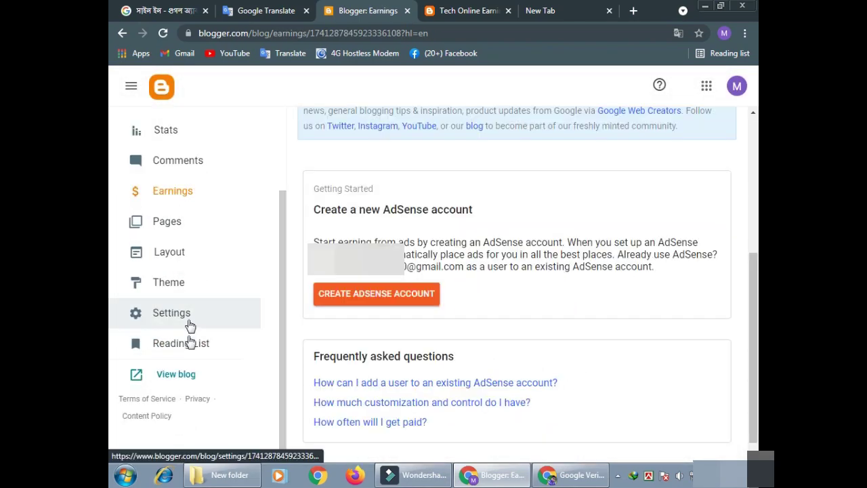
View the public billal tech 360 blog and show it in English.
left_click(173, 374)
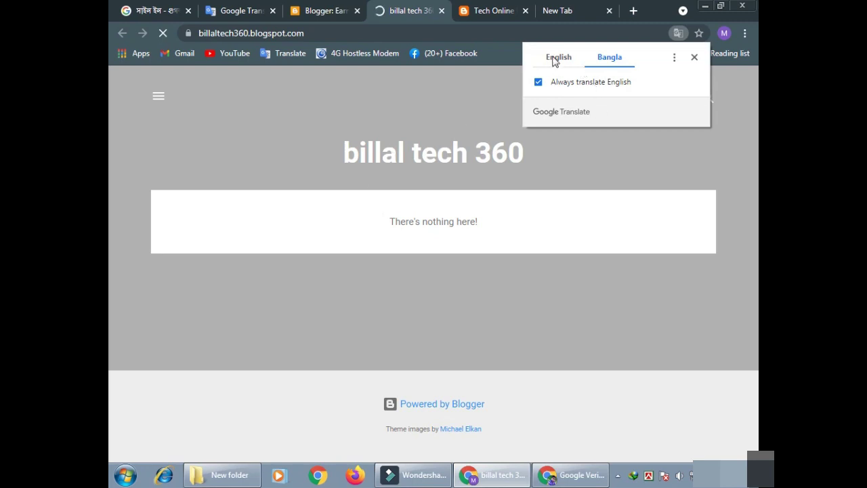
left_click(557, 59)
left_click(329, 126)
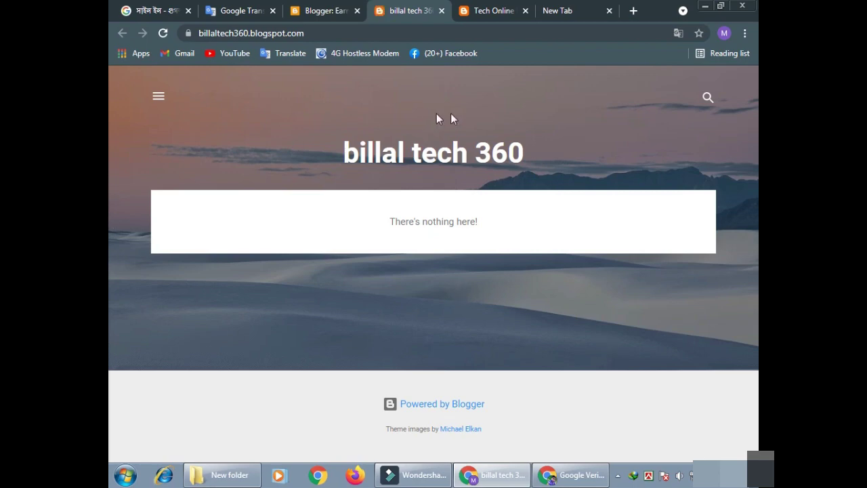
Return to the Blogger dashboard and check the list of blogs, keeping billal tech 360 selected.
left_click(320, 11)
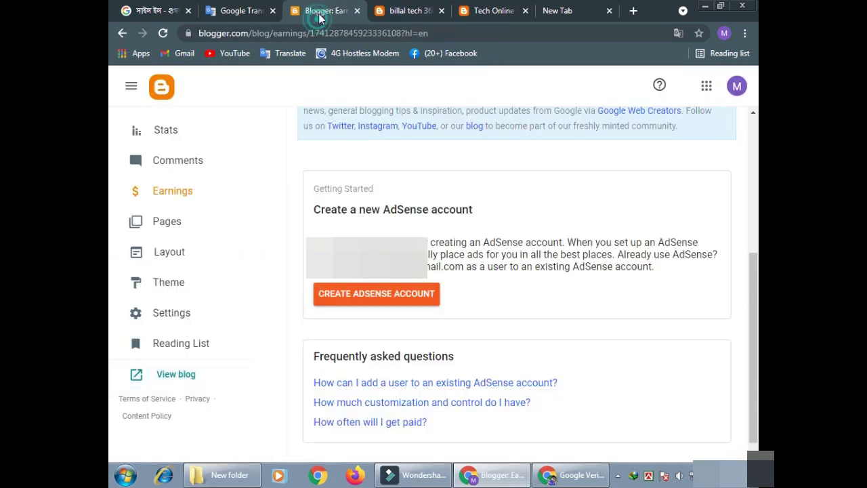
scroll(195, 317, "up", 3)
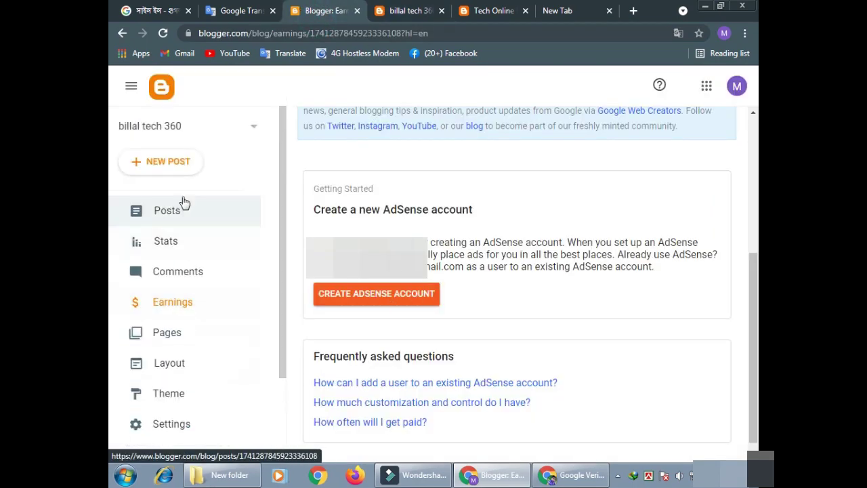
left_click(255, 129)
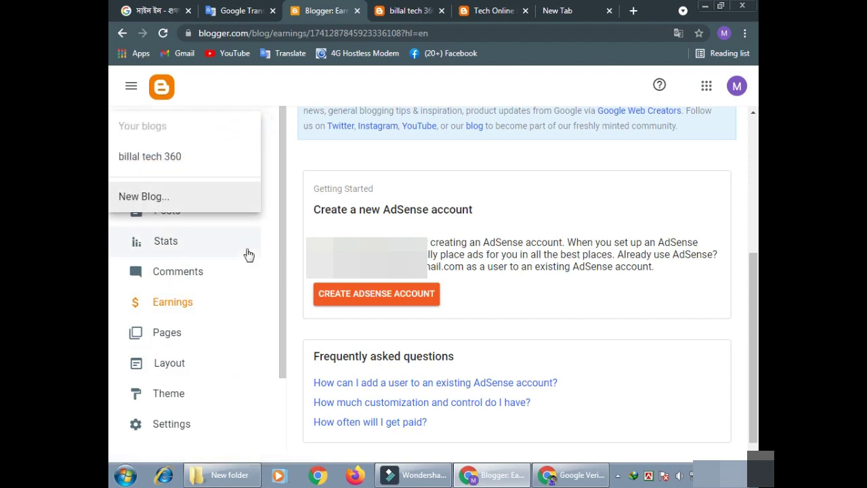
left_click(182, 162)
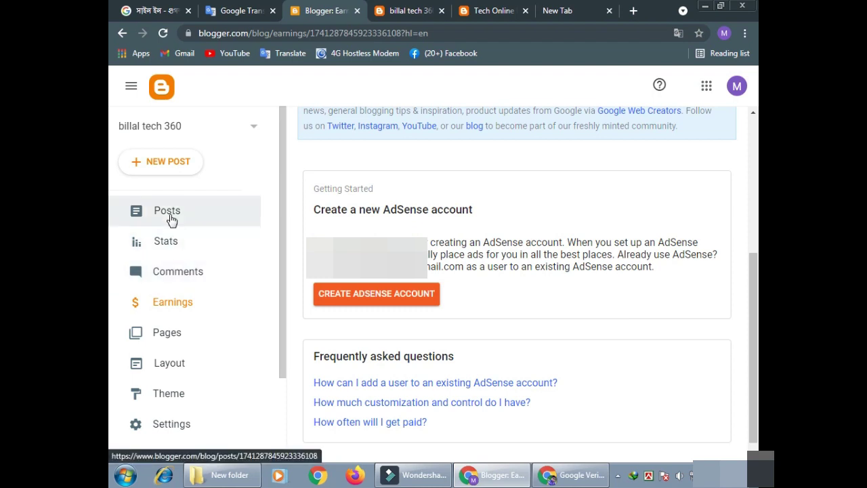
Look at the blog's layout and browse the available theme designs, including Contempo, Soho and Emporio.
left_click(230, 362)
scroll(250, 349, "down", 1)
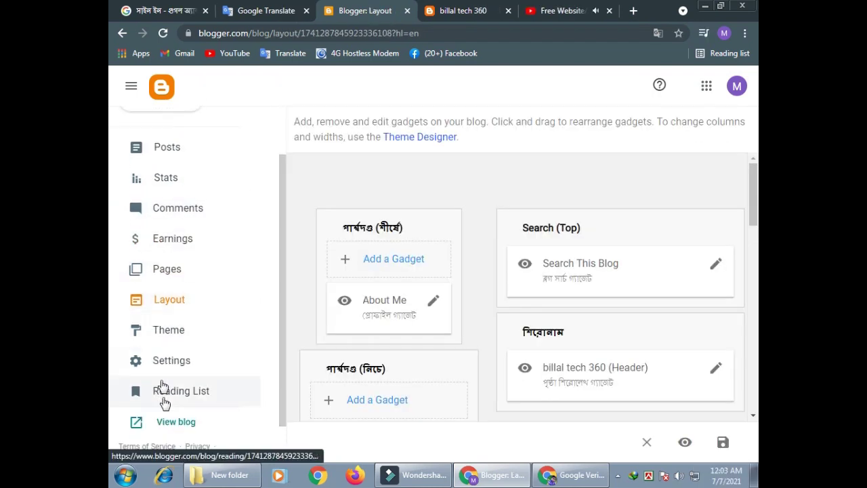
left_click(166, 338)
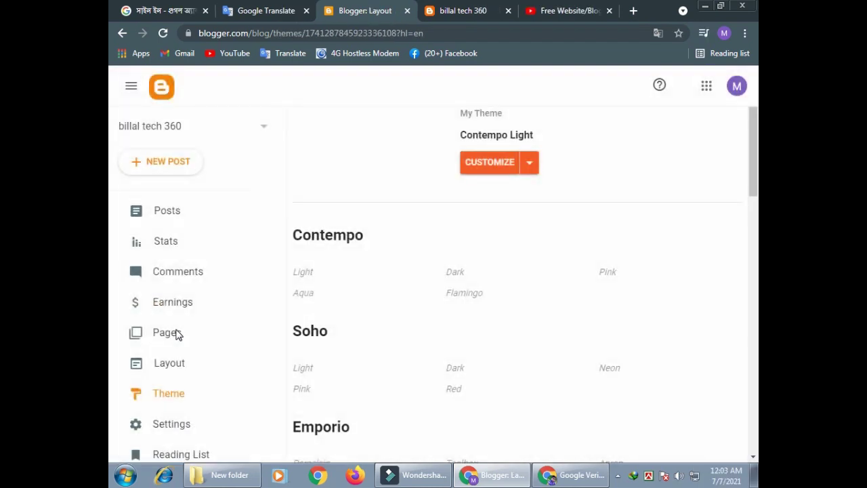
scroll(474, 377, "down", 5)
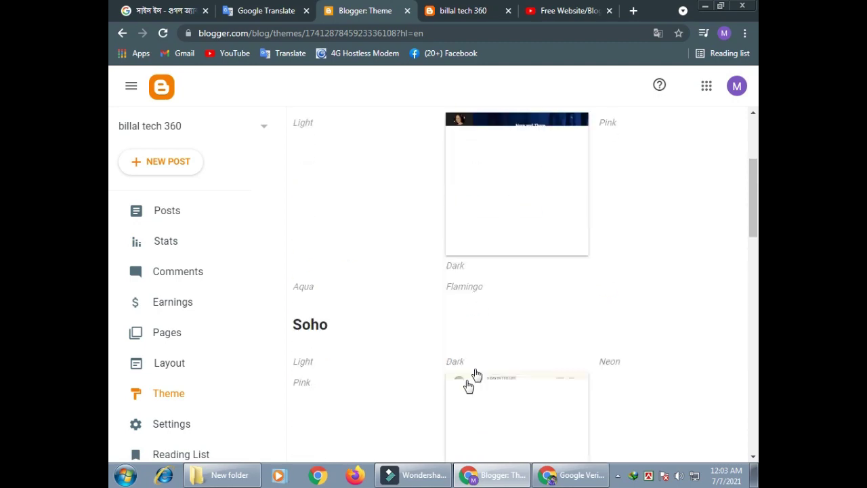
scroll(461, 390, "up", 15)
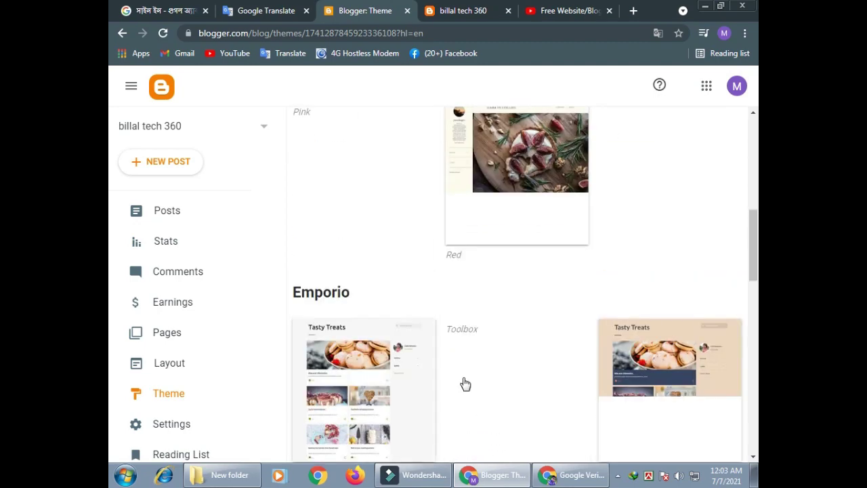
scroll(546, 287, "down", 15)
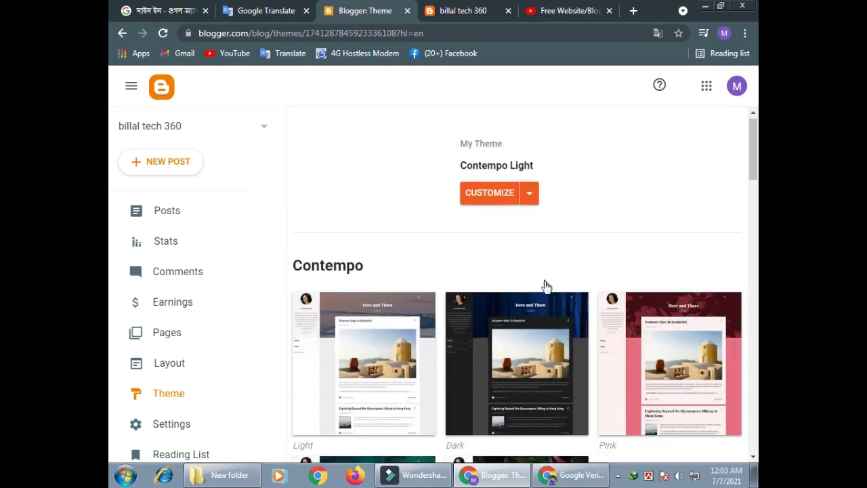
scroll(533, 338, "down", 10)
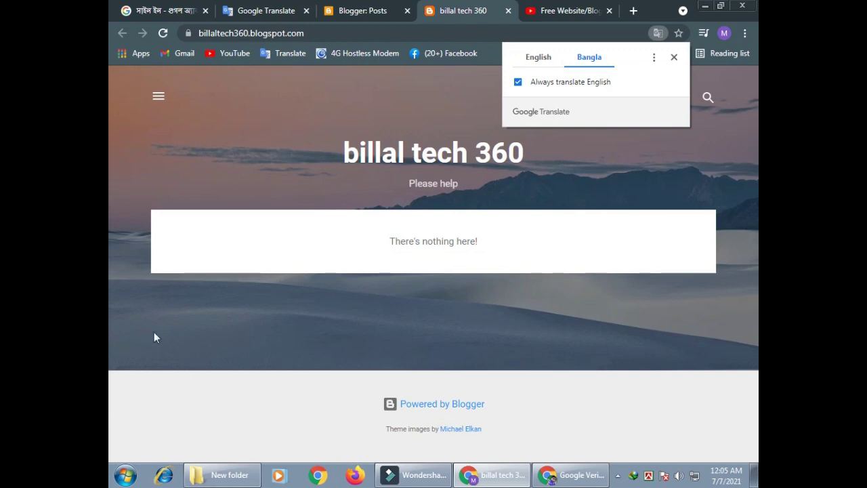
Show the public blog in English and examine the gadgets in the blog's layout.
left_click(541, 58)
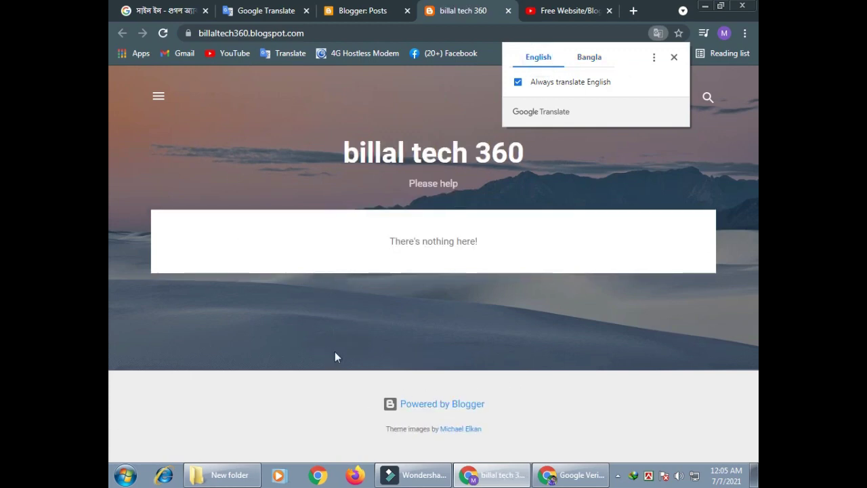
left_click(167, 362)
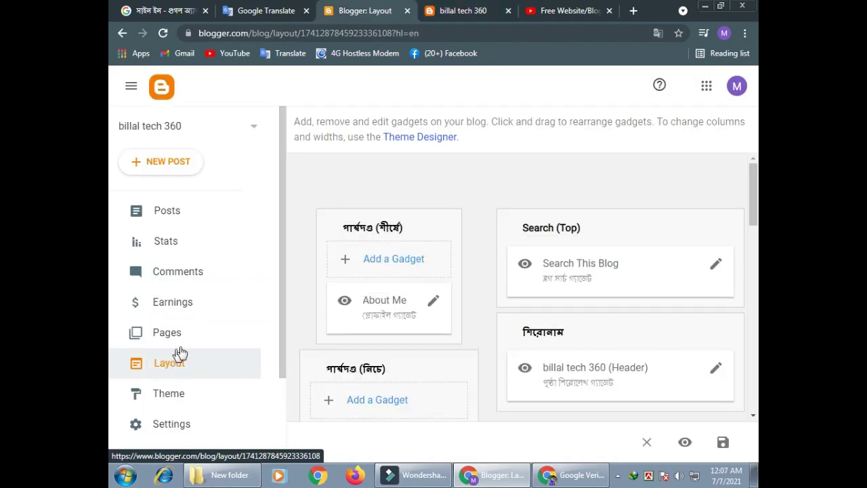
scroll(633, 233, "down", 15)
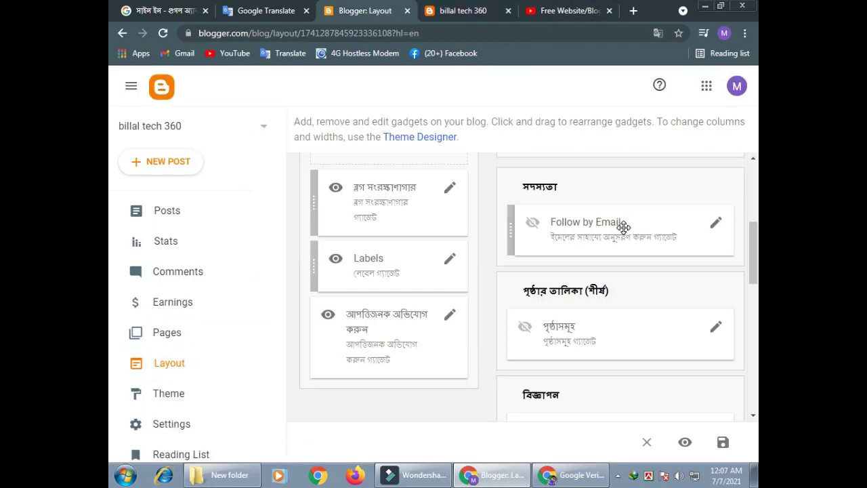
scroll(623, 244, "down", 3)
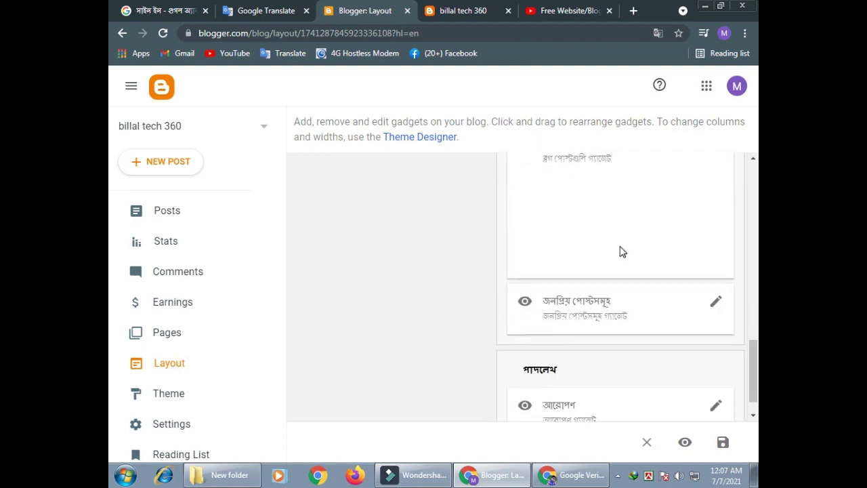
scroll(618, 256, "up", 1)
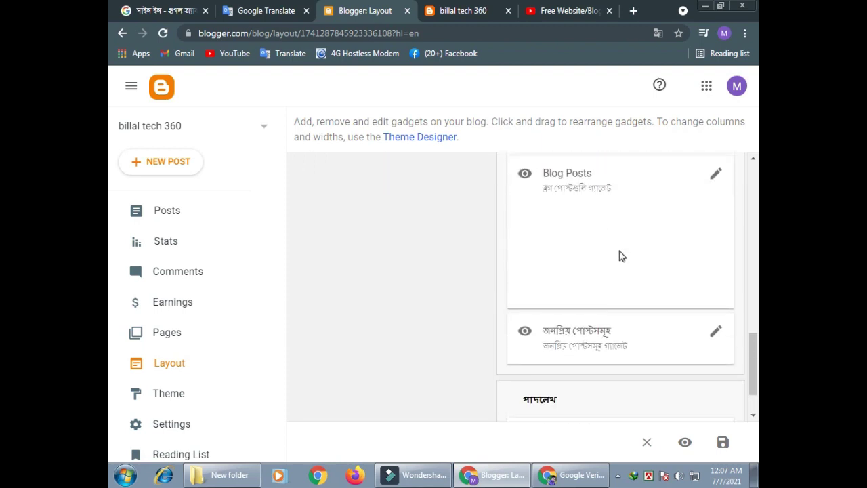
scroll(622, 255, "up", 1)
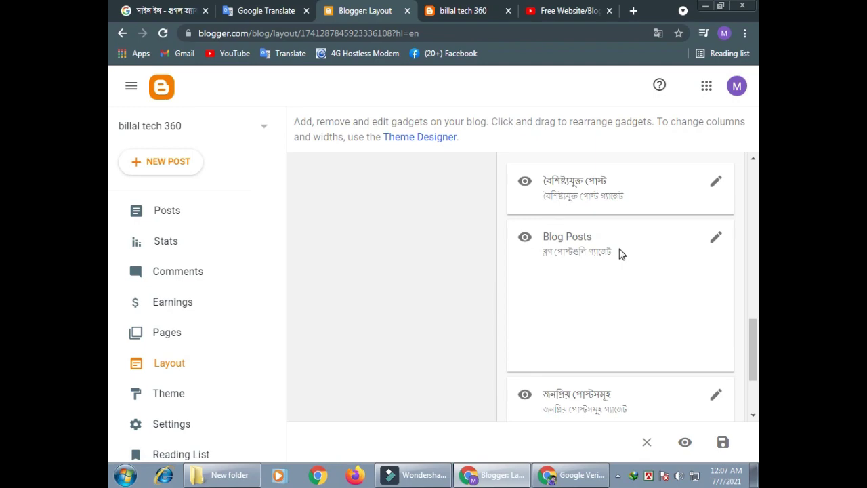
scroll(621, 254, "up", 3)
scroll(619, 252, "up", 3)
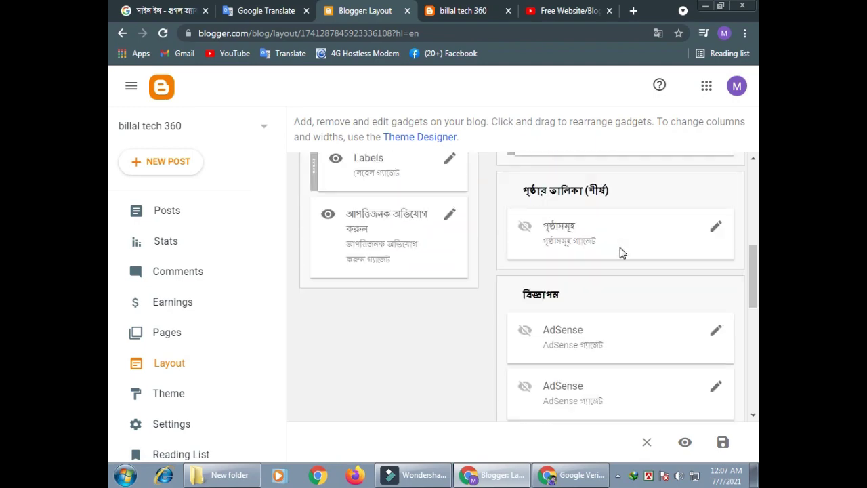
Start a new post from the blog's posts overview and show its editor in a maximized window.
left_click(143, 213)
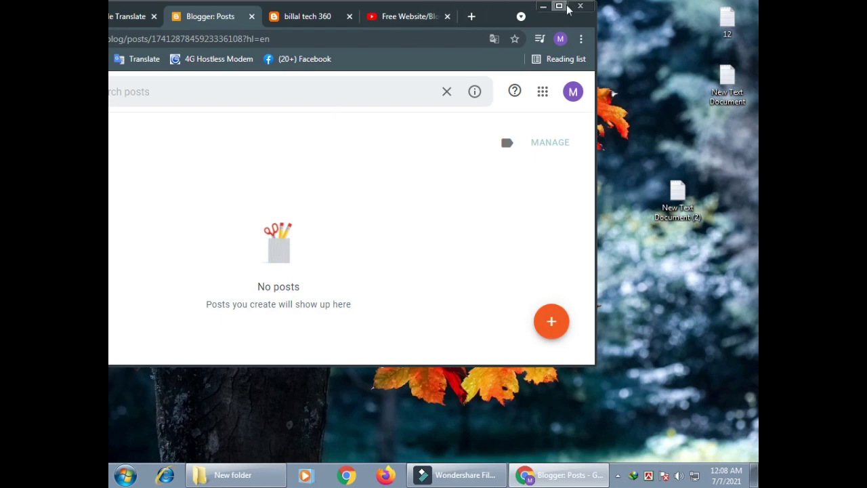
left_click(566, 7)
key("ctrl+minus")
key("ctrl+plus")
key("ctrl+plus")
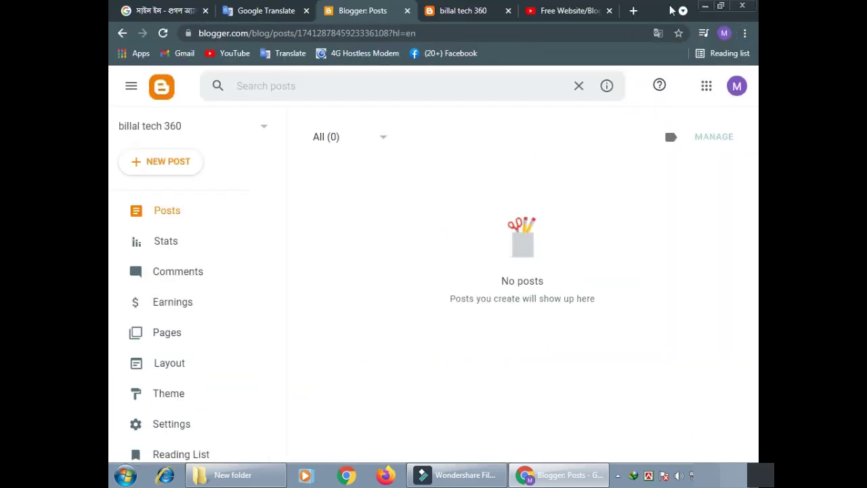
left_click_drag(671, 8, 605, 19)
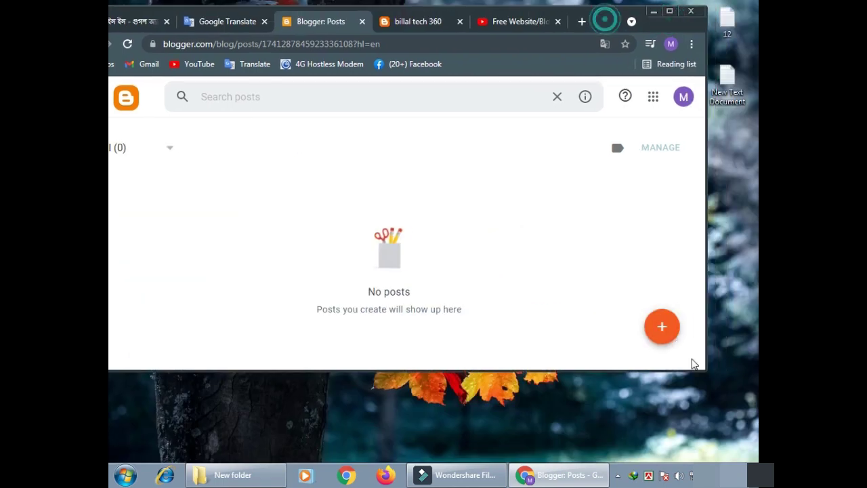
left_click(662, 326)
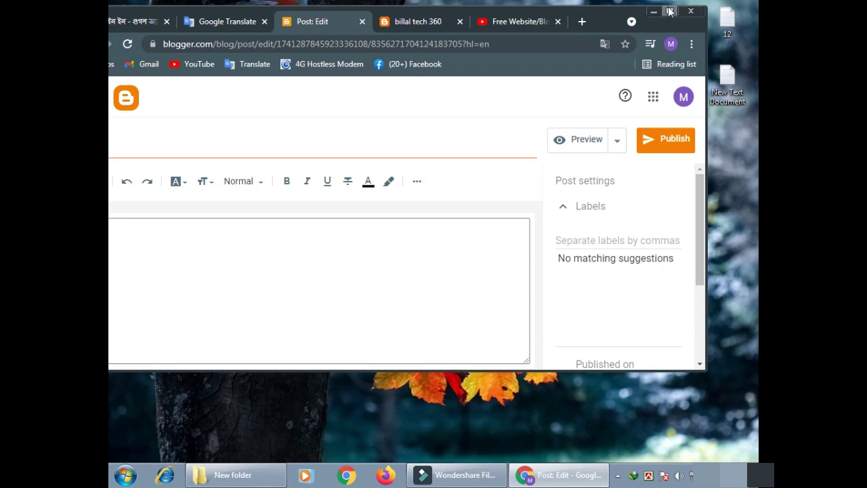
left_click(669, 12)
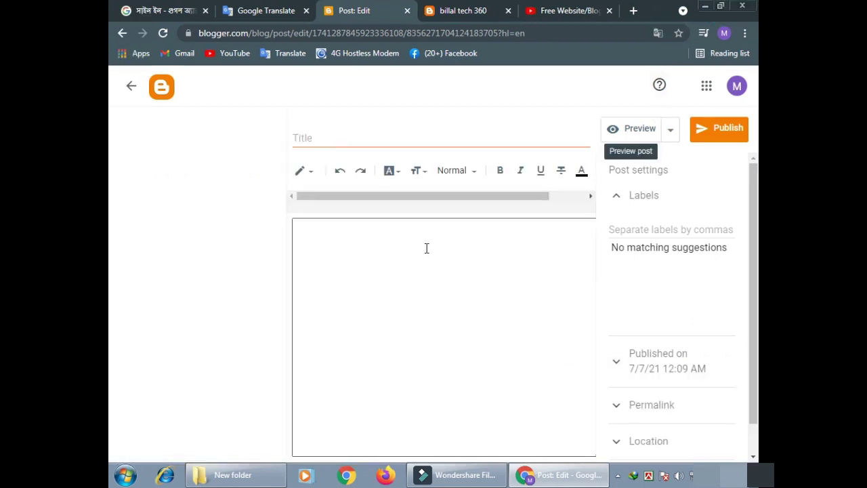
Paste "youtube" as the post title and put "Please help" in front of it.
right_click(172, 139)
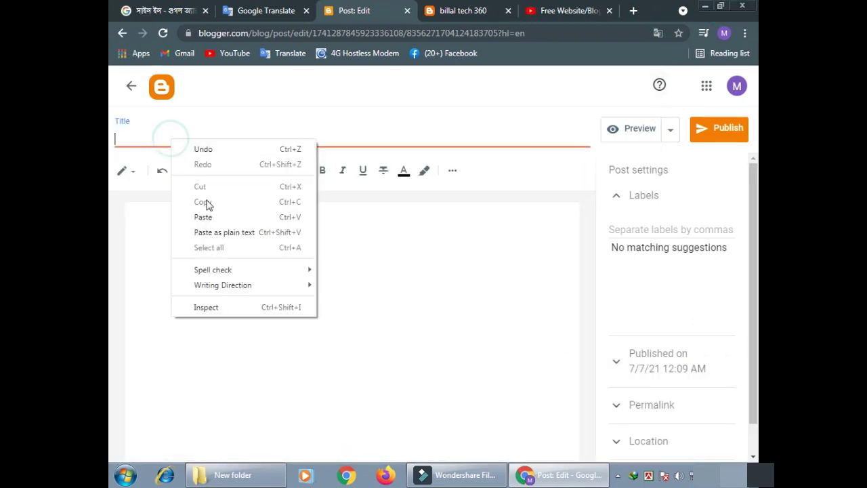
left_click(213, 217)
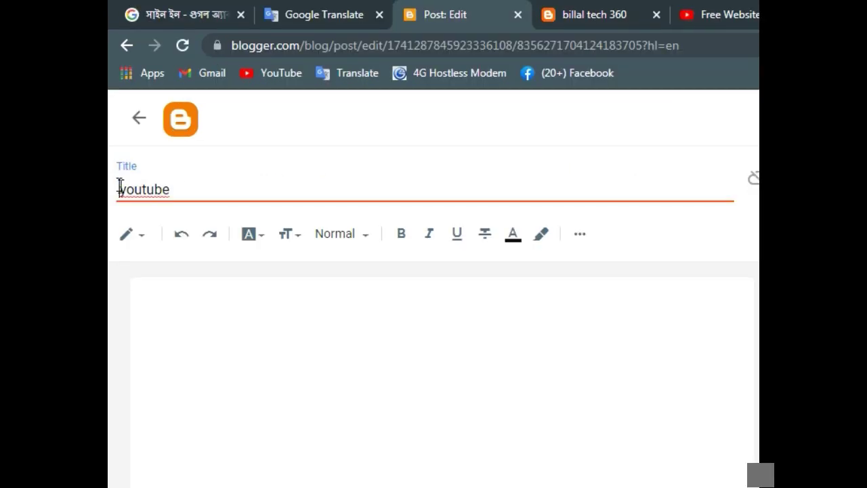
left_click(116, 138)
right_click(117, 137)
left_click(170, 207)
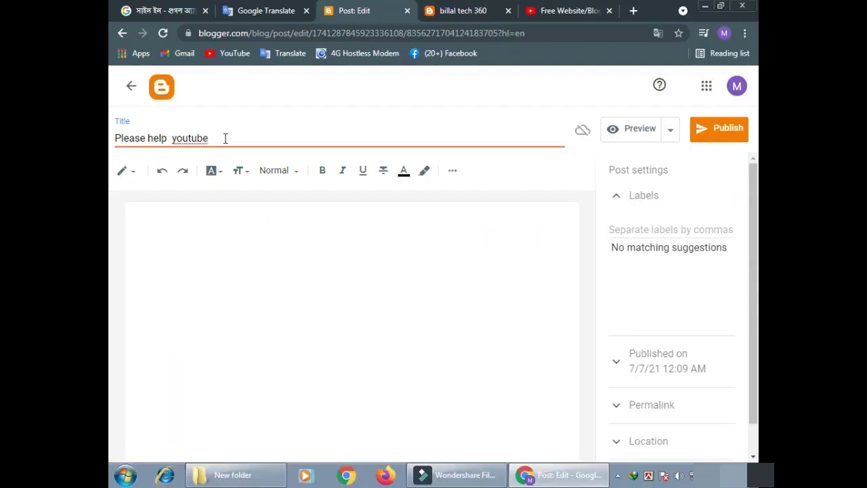
left_click(233, 138)
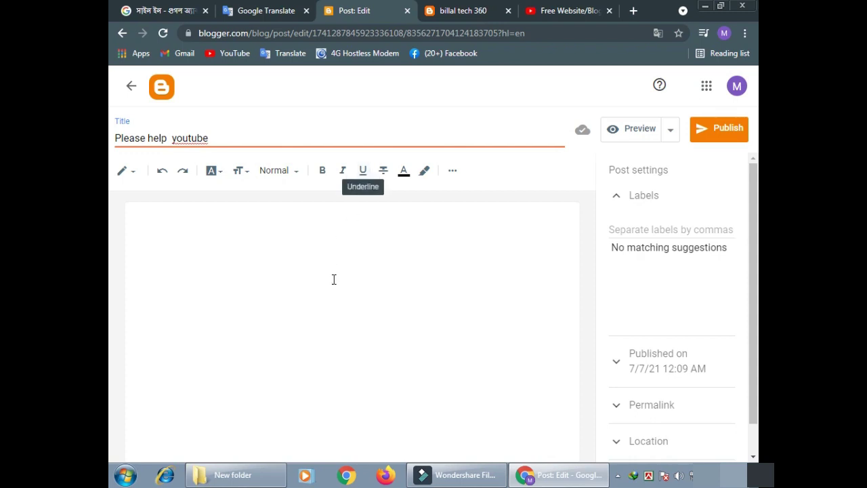
Upload the image jikl.PNG from the computer and insert it into the post body.
left_click(128, 171)
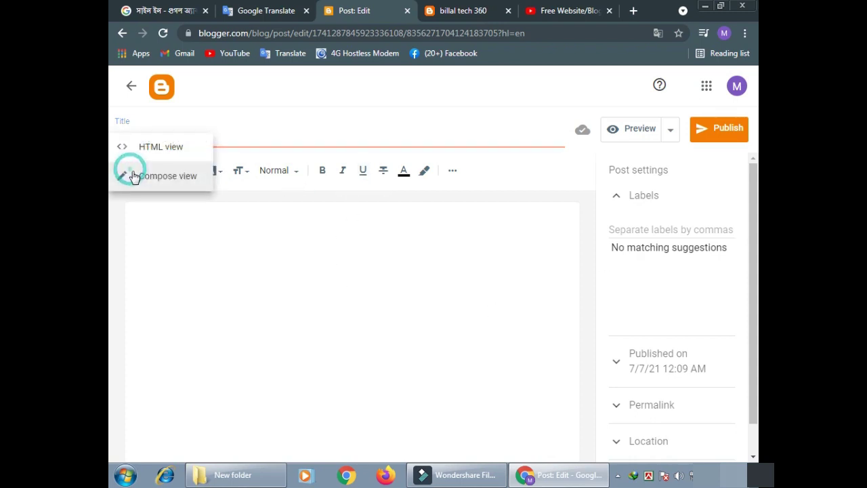
left_click(199, 237)
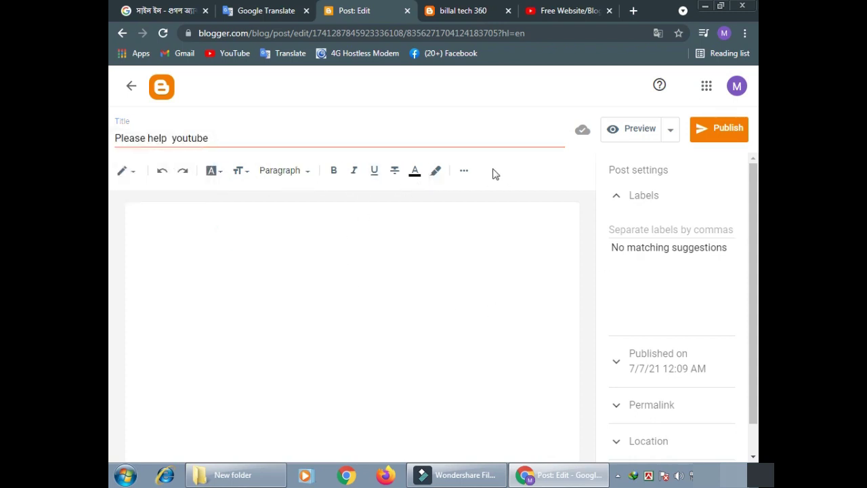
left_click(464, 171)
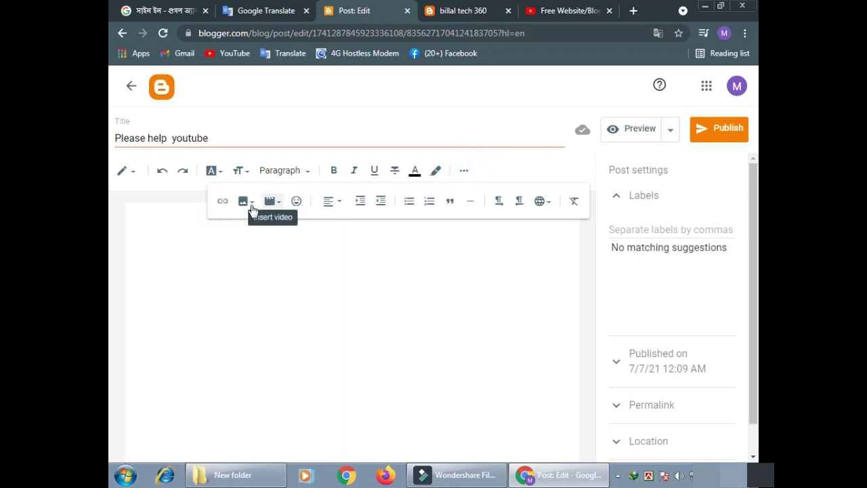
left_click(245, 204)
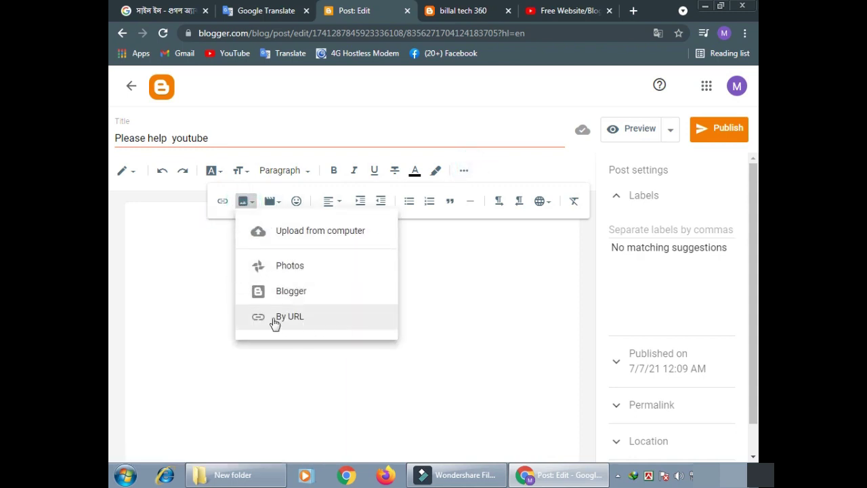
left_click(298, 235)
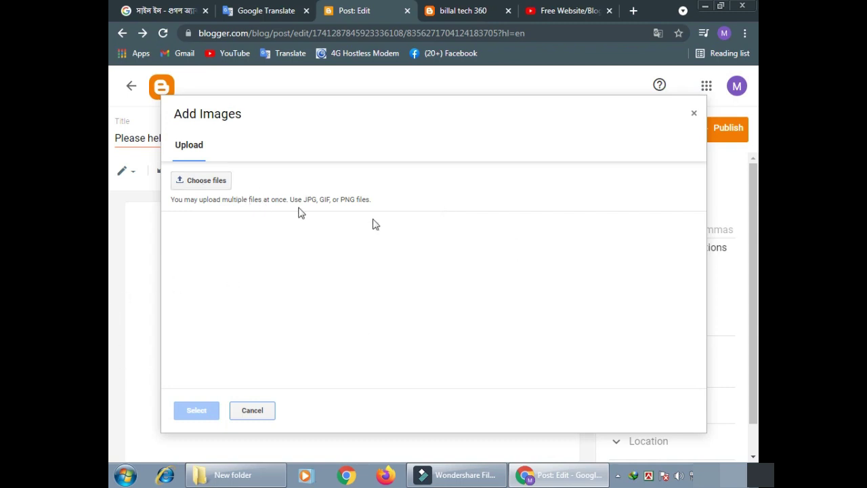
left_click(197, 180)
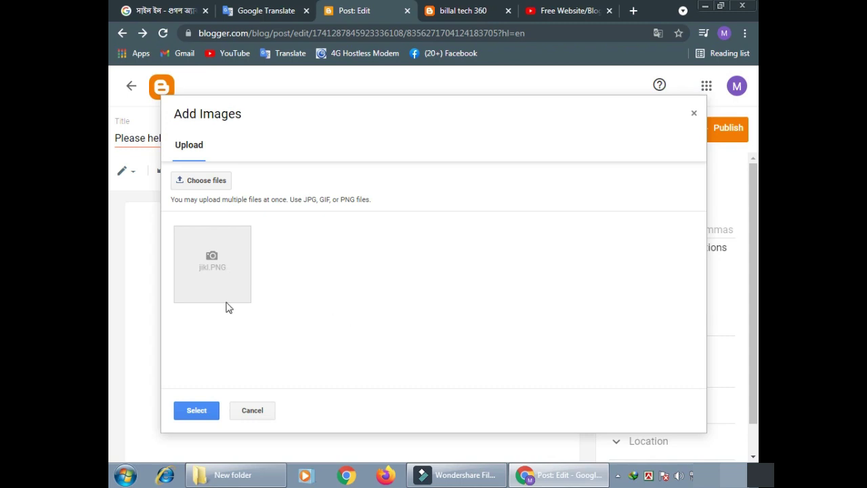
left_click(227, 277)
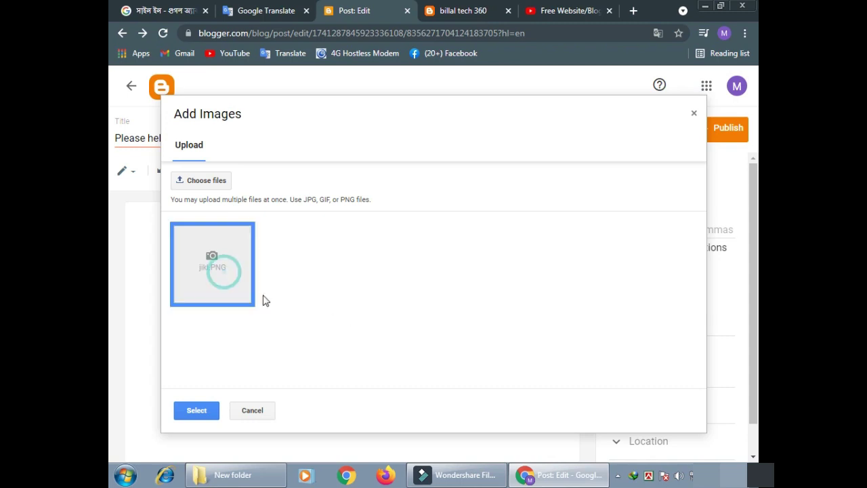
left_click(212, 265)
double_click(212, 263)
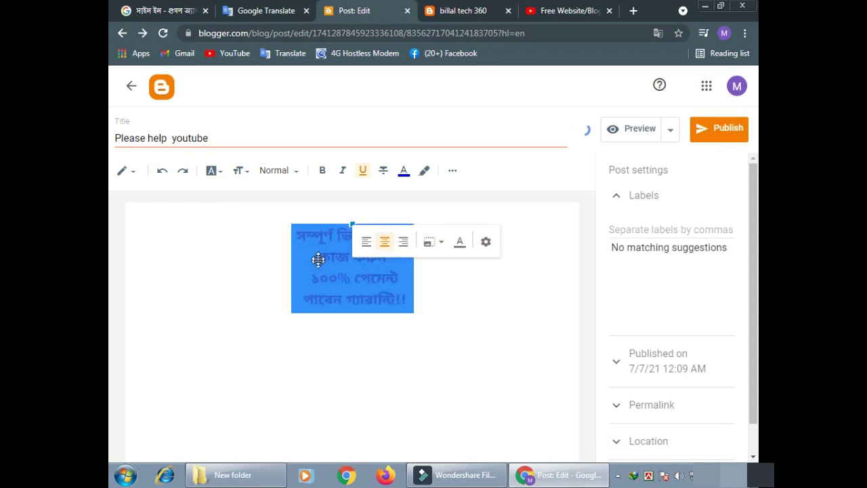
Set the inserted image to Medium size and enlarge it to almost the full width of the post body.
left_click(292, 329)
left_click(299, 228)
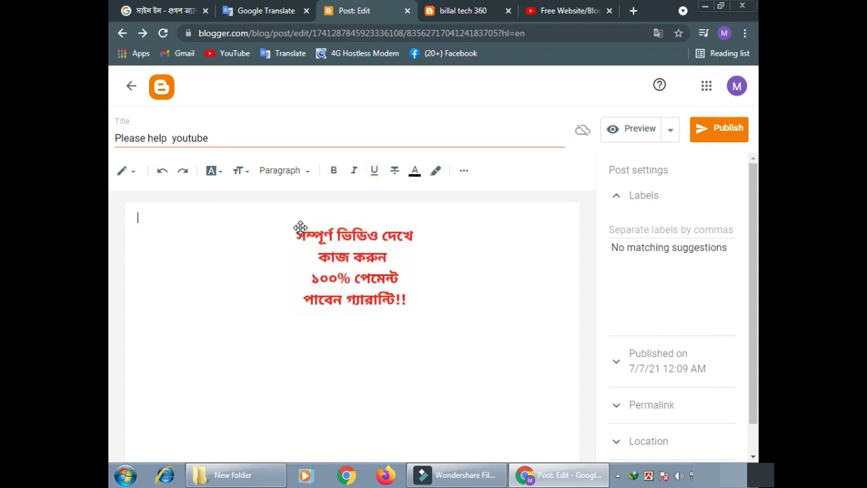
left_click(393, 290)
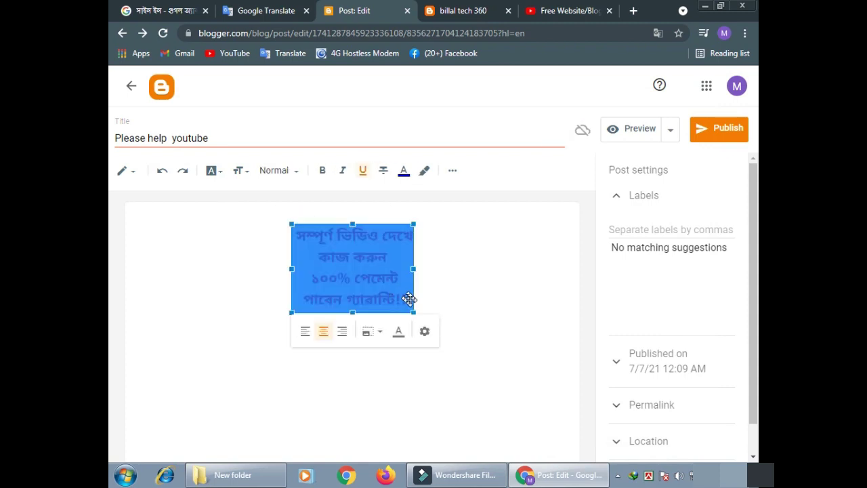
left_click(380, 336)
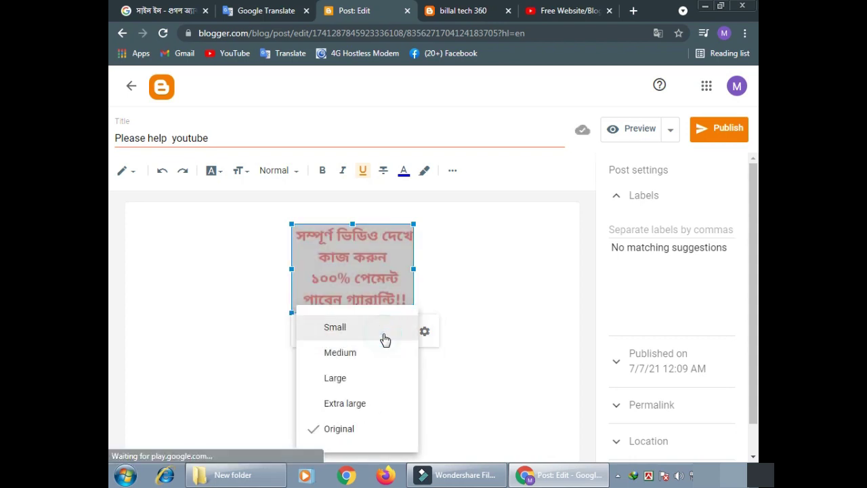
left_click(350, 353)
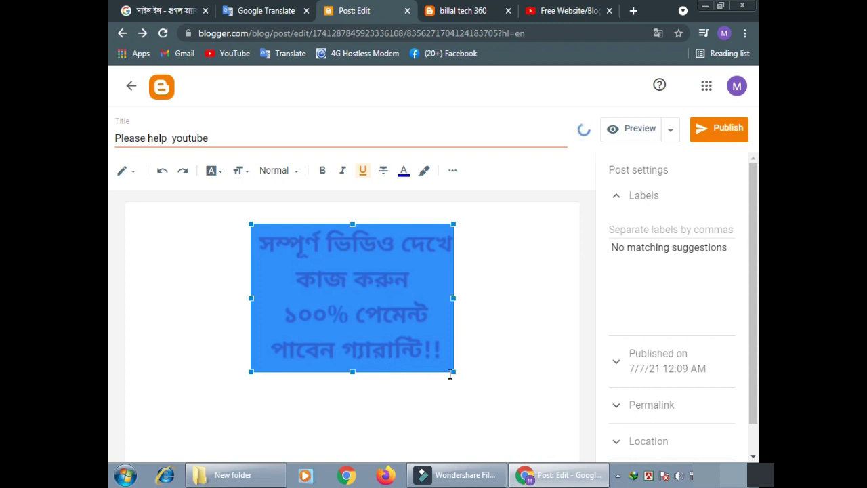
left_click_drag(452, 371, 571, 413)
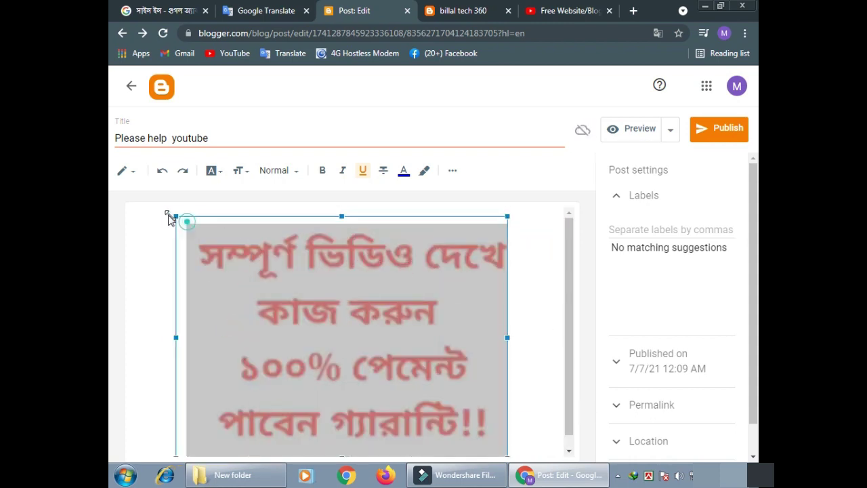
left_click(117, 212)
left_click(214, 225)
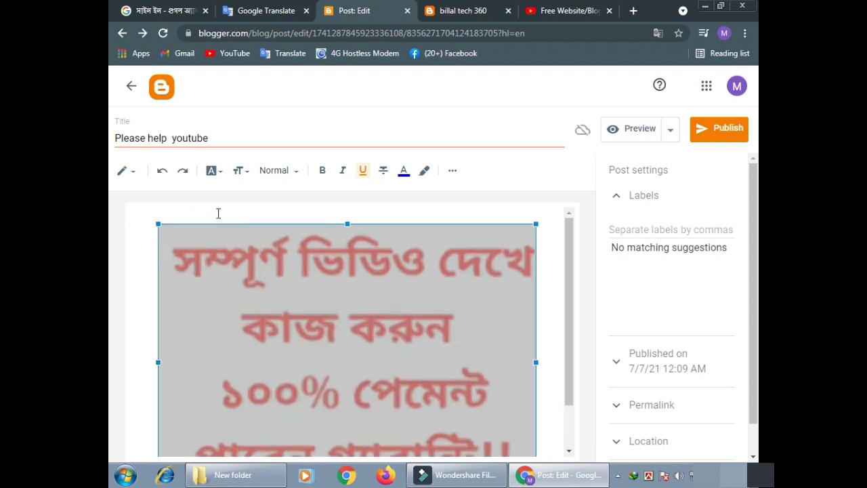
left_click(218, 213)
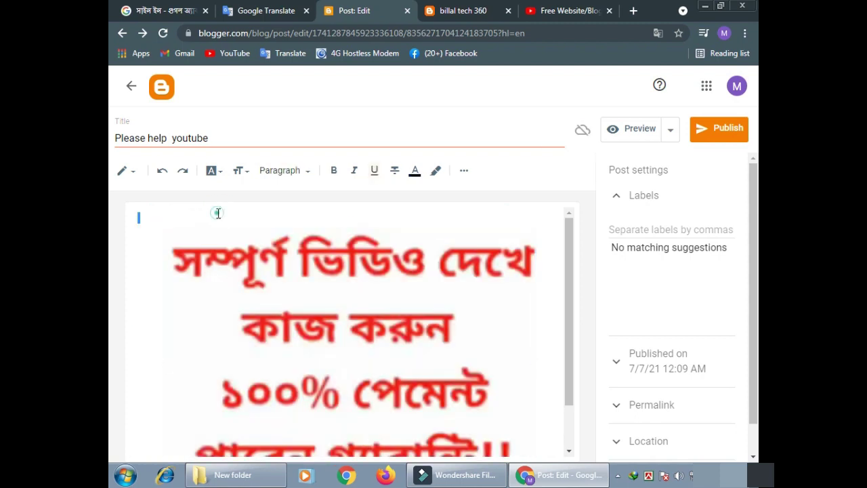
Copy the full post title and paste it on the empty line above the image in the post body.
triple_click(211, 138)
right_click(164, 138)
left_click(176, 165)
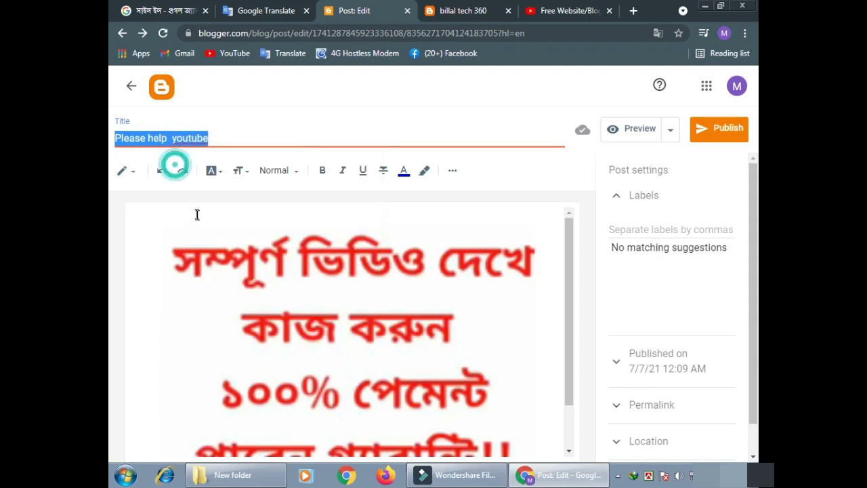
left_click(340, 218)
right_click(340, 220)
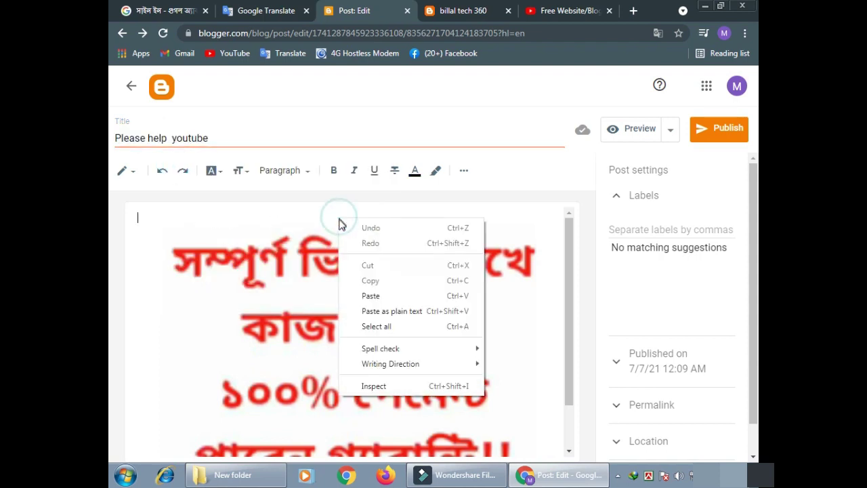
left_click(379, 294)
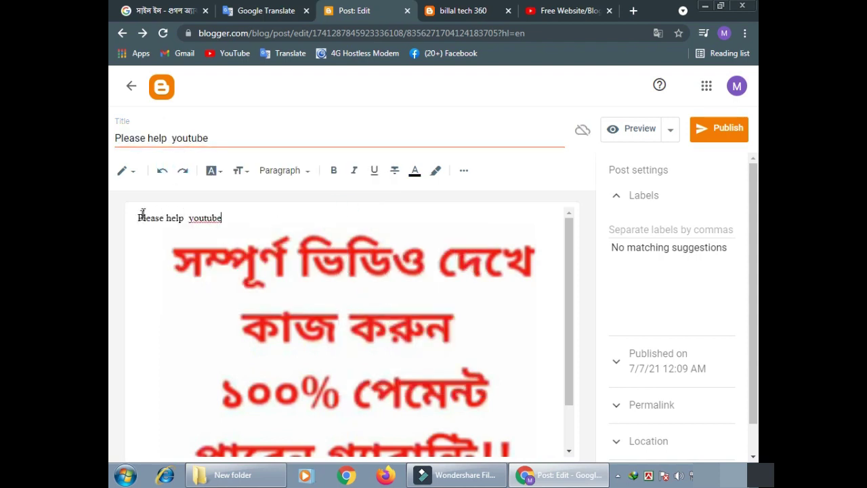
Try the Heading and Paragraph styles on the pasted "Please help youtube" line, and apply Major Heading.
left_click_drag(137, 217, 222, 218)
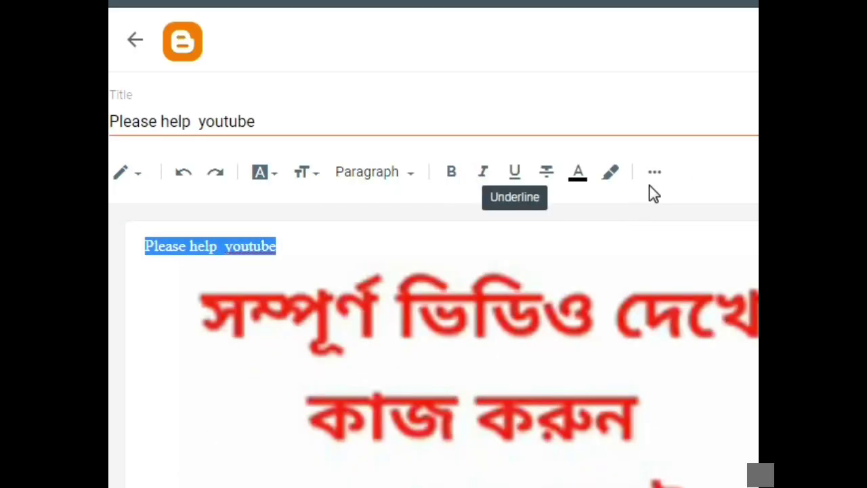
left_click(411, 178)
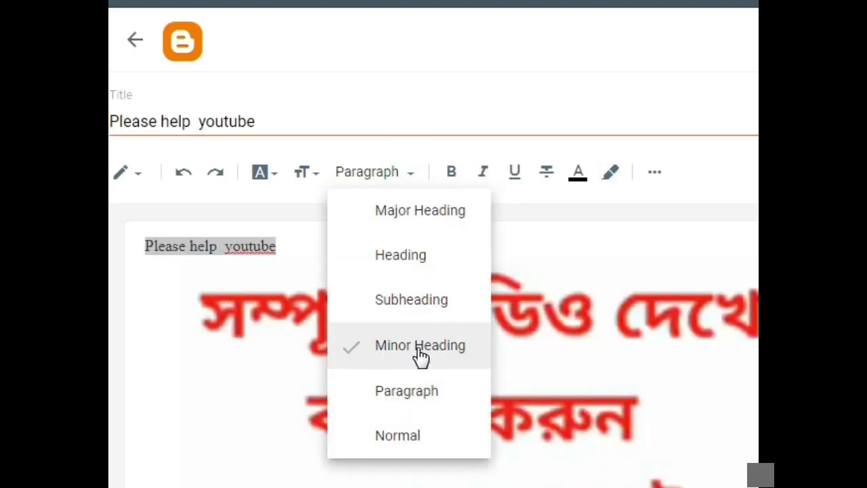
left_click(402, 260)
left_click(403, 261)
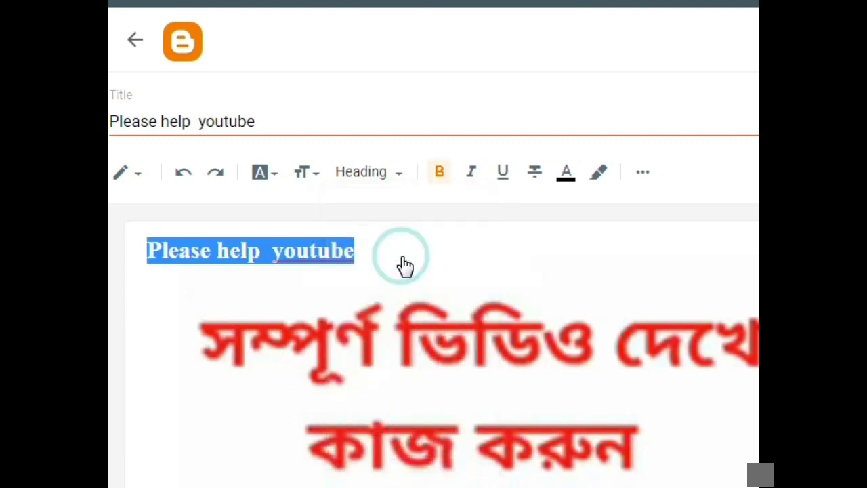
left_click(406, 176)
left_click(418, 389)
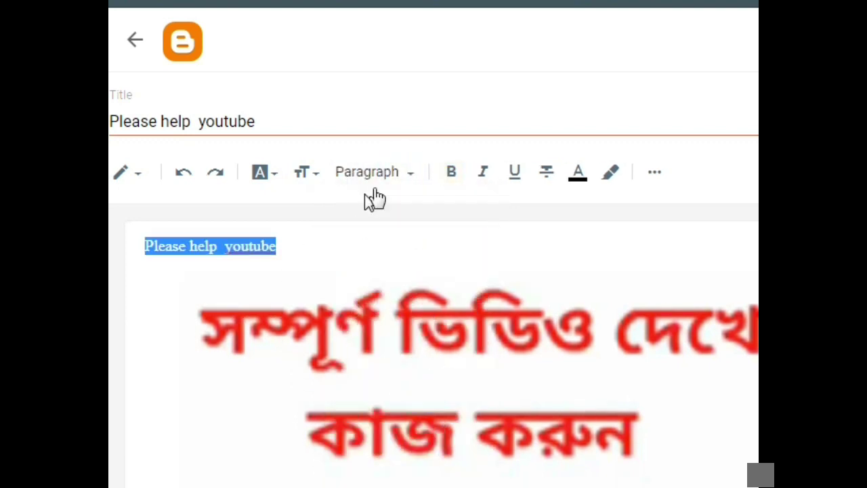
left_click(410, 180)
left_click(422, 224)
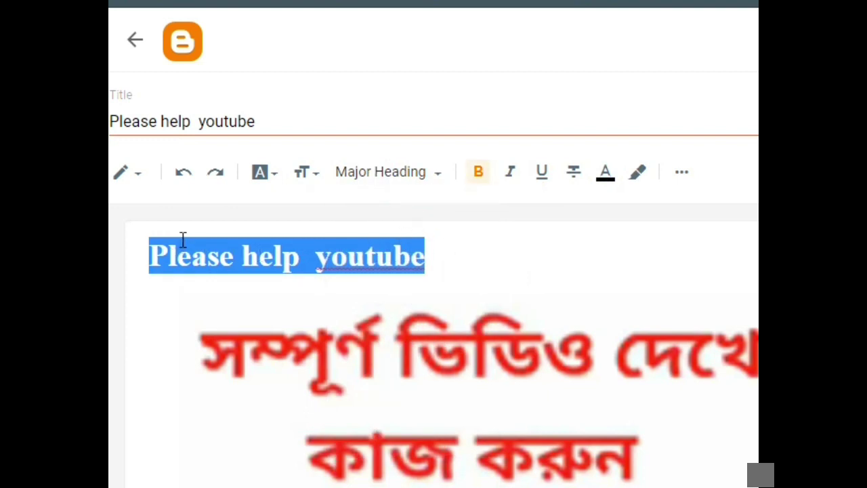
Remove the bold from the whole major heading line above the image, and apply underline and strikethrough to it.
left_click_drag(183, 238, 128, 264)
left_click(467, 261)
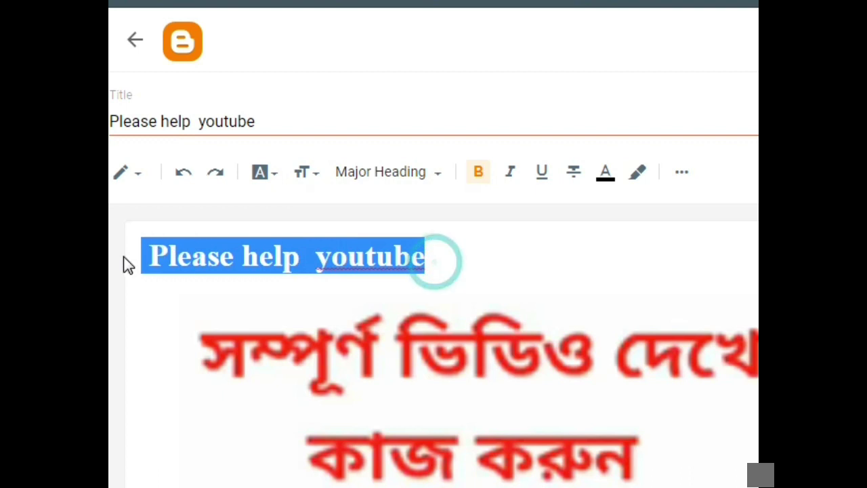
left_click(482, 178)
left_click(483, 180)
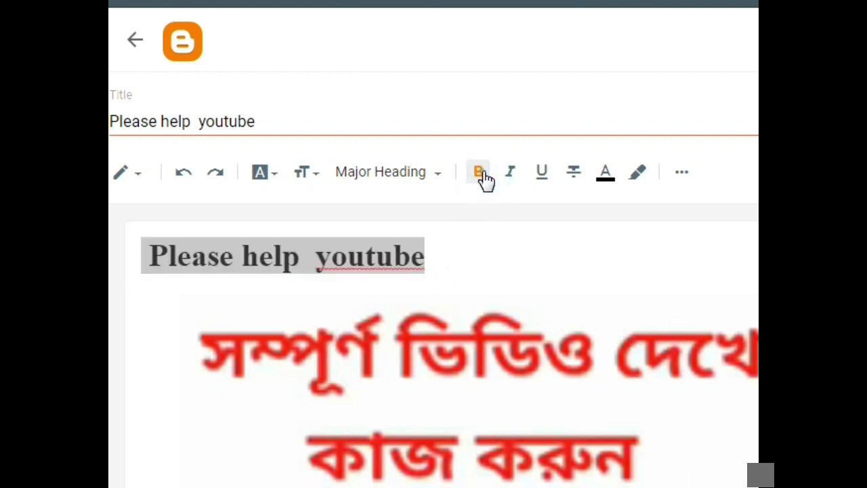
left_click(485, 179)
left_click(513, 178)
left_click(516, 179)
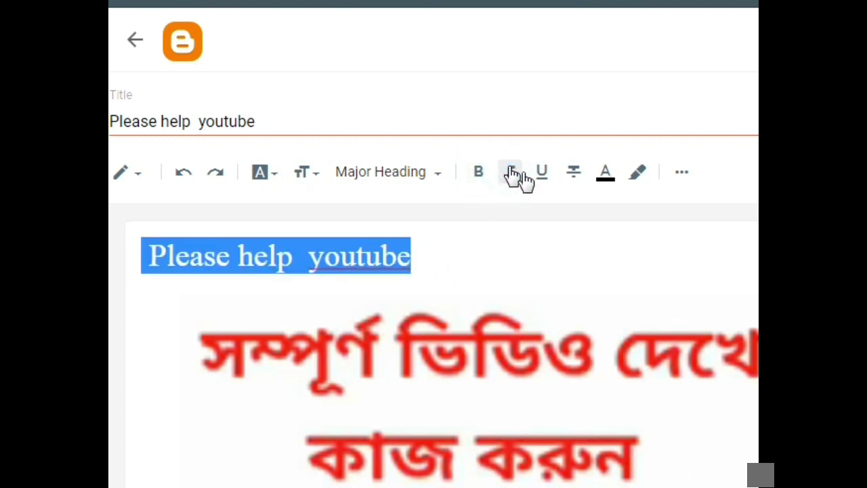
left_click(544, 180)
left_click(574, 174)
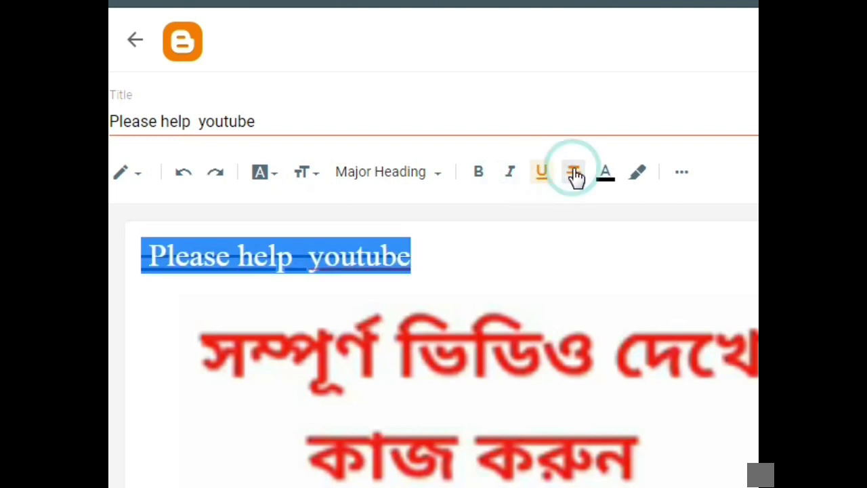
Remove the strikethrough from the heading line and set its text color to magenta.
left_click(604, 176)
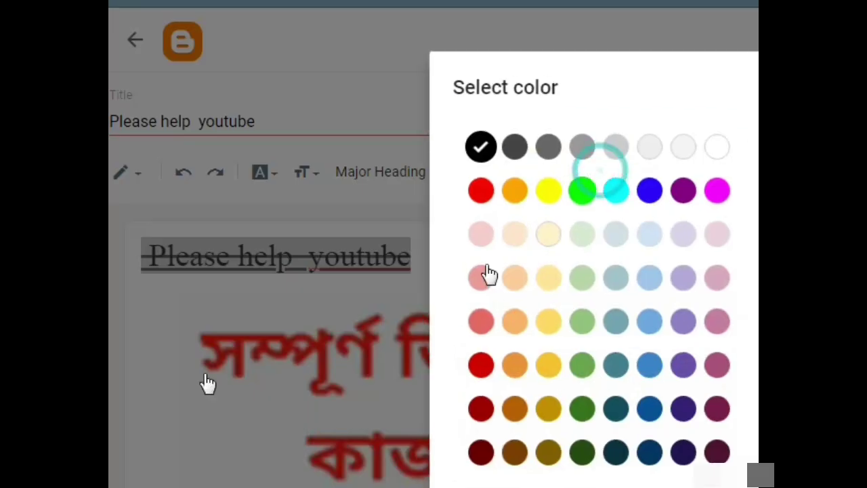
left_click(482, 275)
left_click(573, 172)
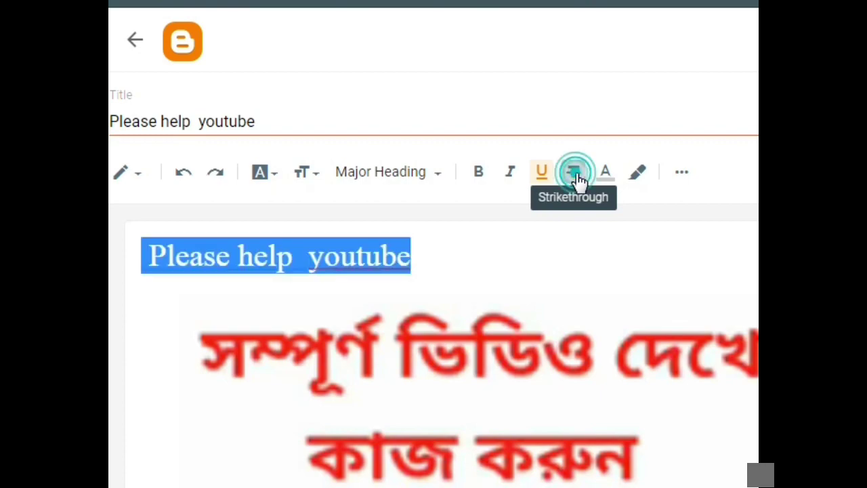
left_click(603, 170)
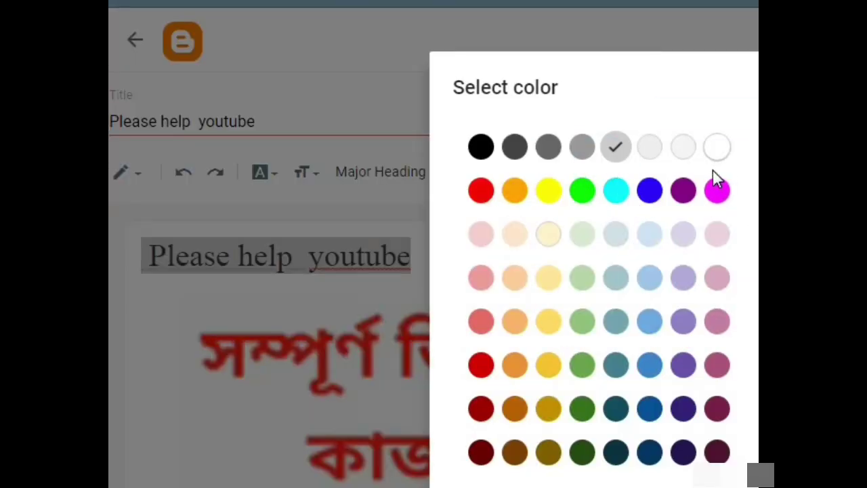
left_click(715, 187)
left_click(371, 231)
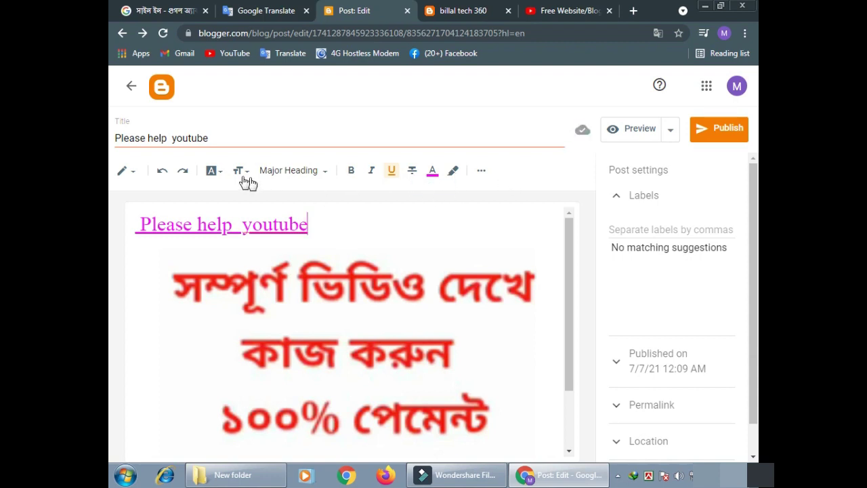
View the list of available fonts, and format the magenta heading line as a numbered list.
left_click(215, 171)
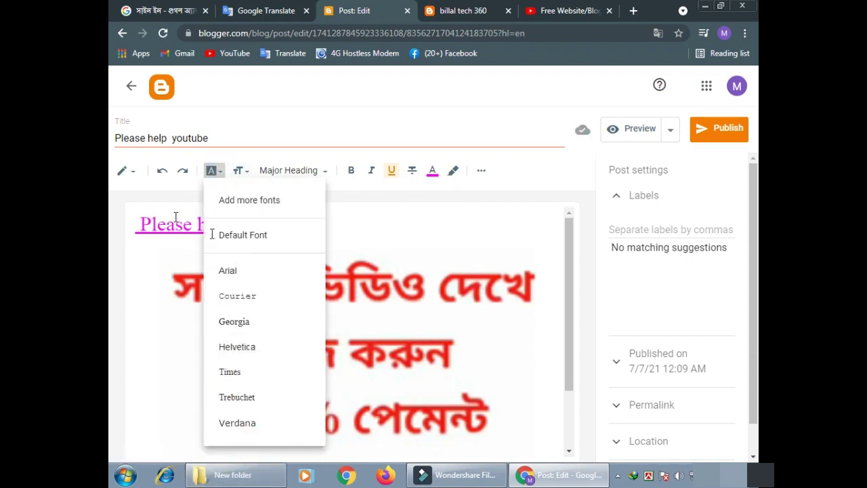
left_click(359, 208)
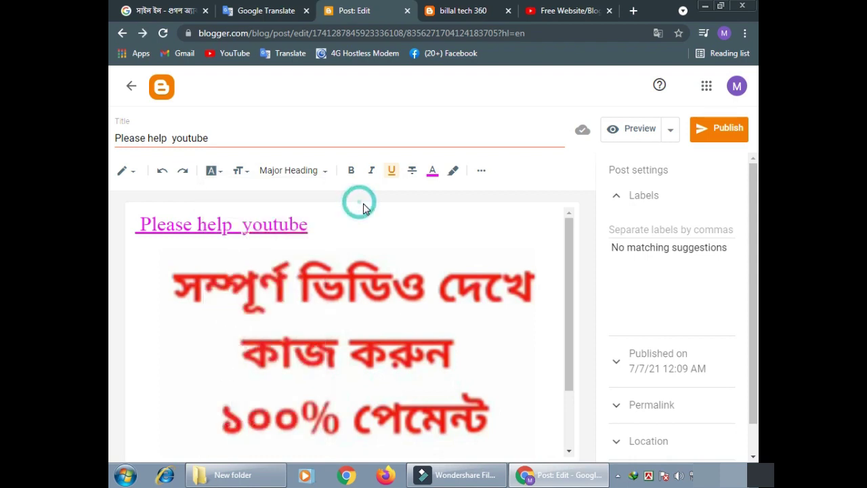
left_click(481, 170)
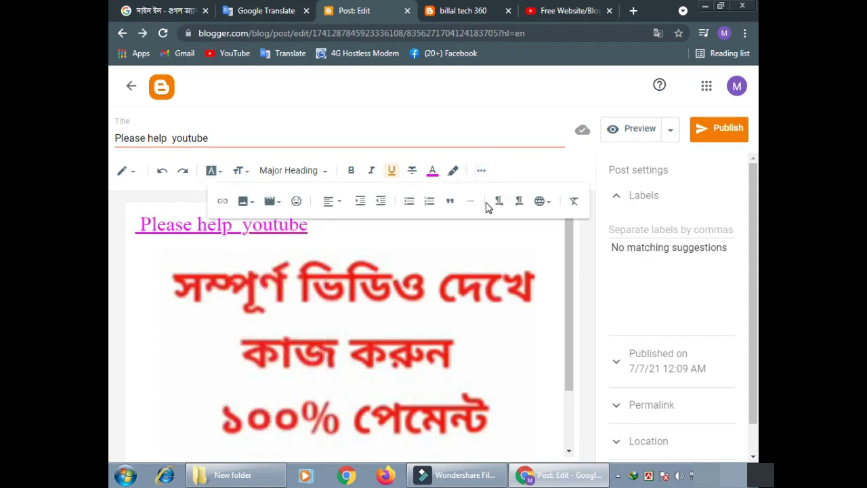
left_click(429, 201)
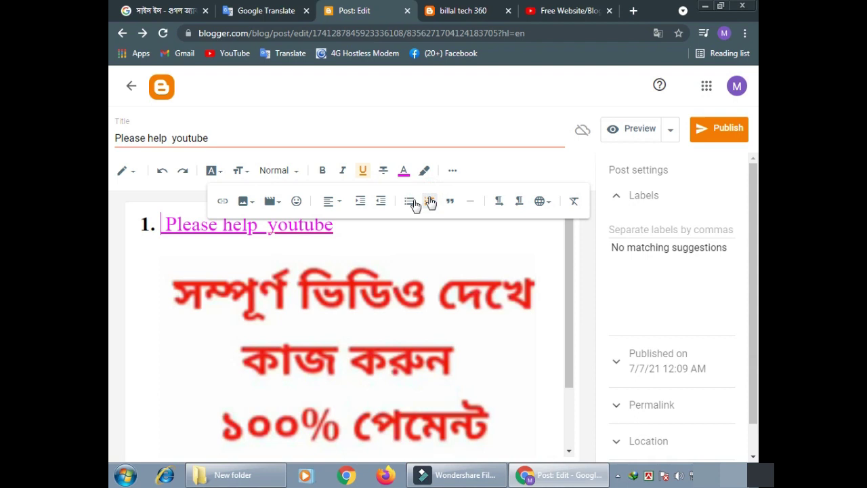
Try toggling the numbered list format on the image's line below the heading.
left_click(169, 245)
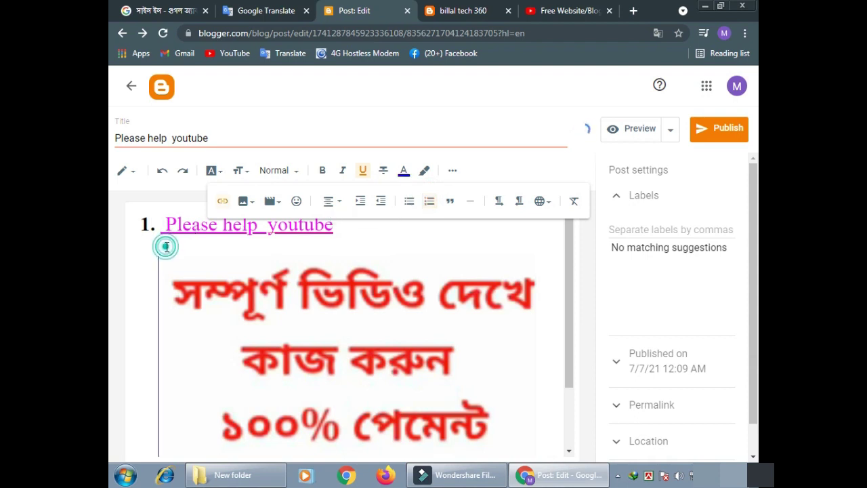
left_click(429, 202)
left_click(429, 204)
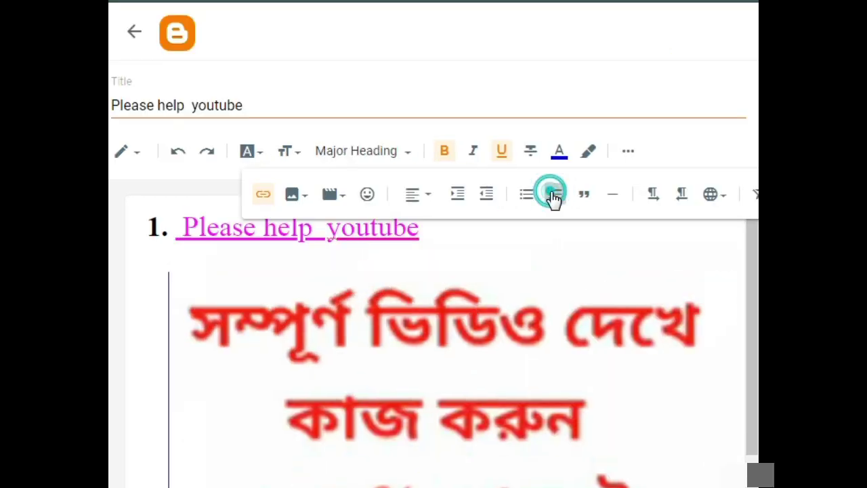
left_click(429, 203)
left_click(429, 203)
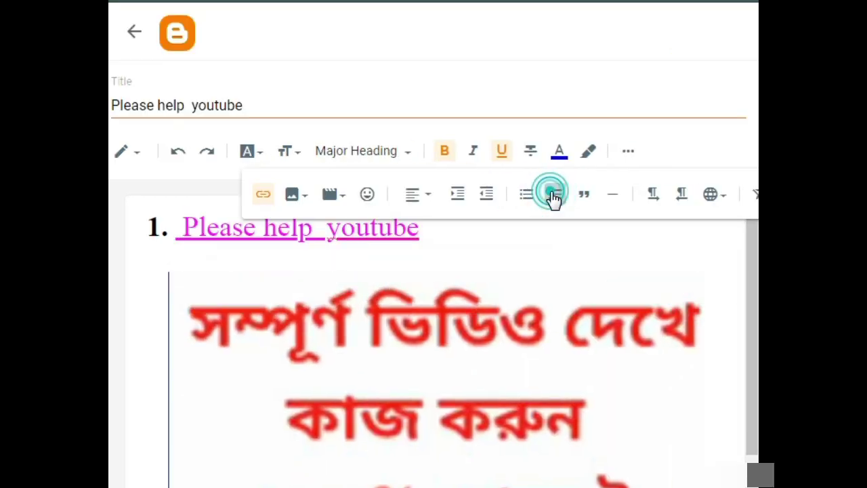
left_click(553, 197)
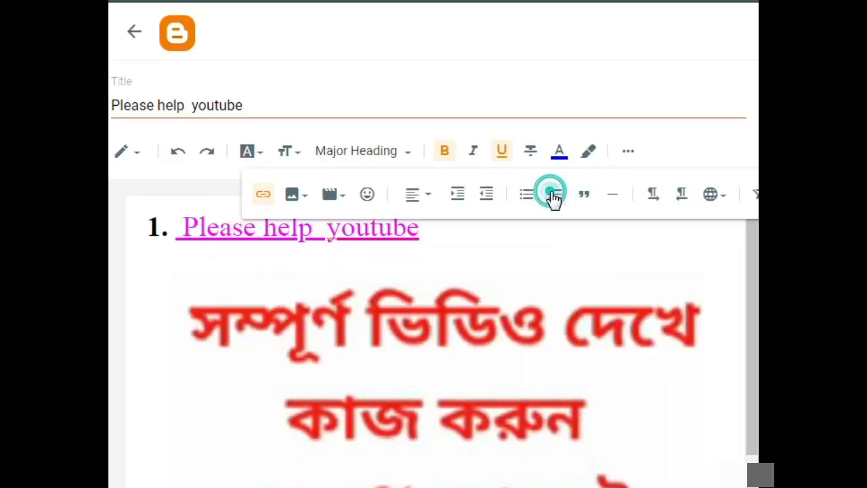
Center-align the image below the heading line and set its size to Large.
left_click(428, 198)
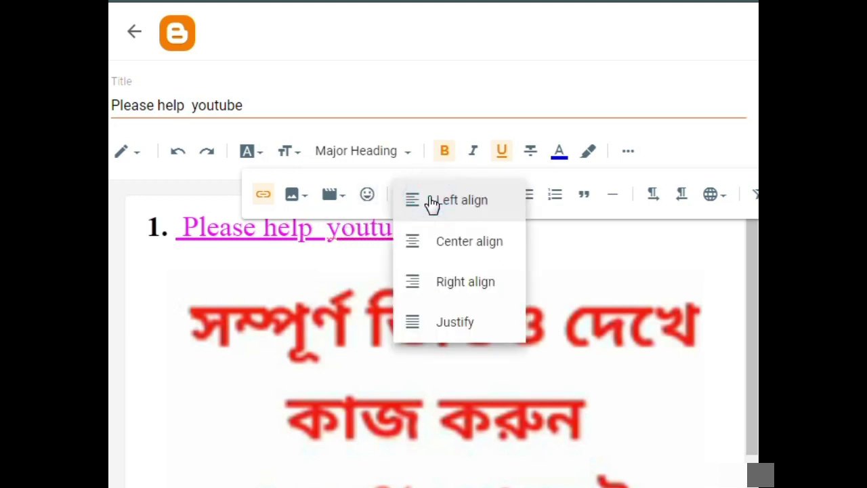
left_click(474, 242)
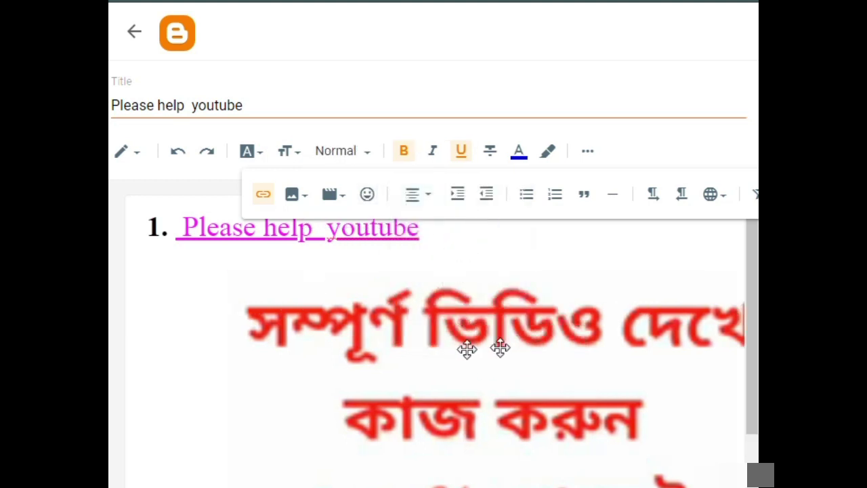
left_click(310, 196)
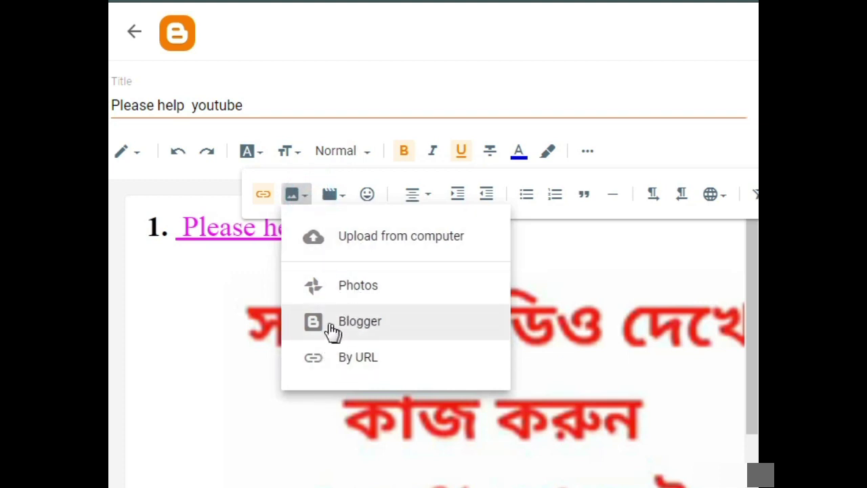
left_click(232, 277)
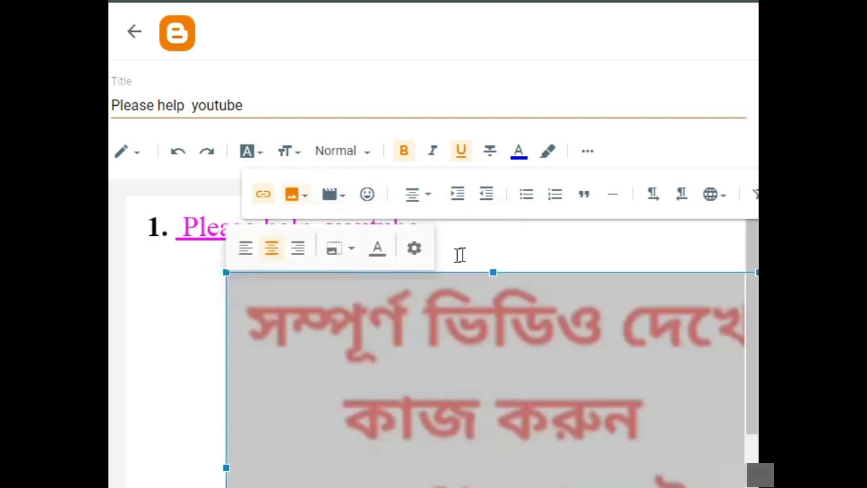
left_click(352, 250)
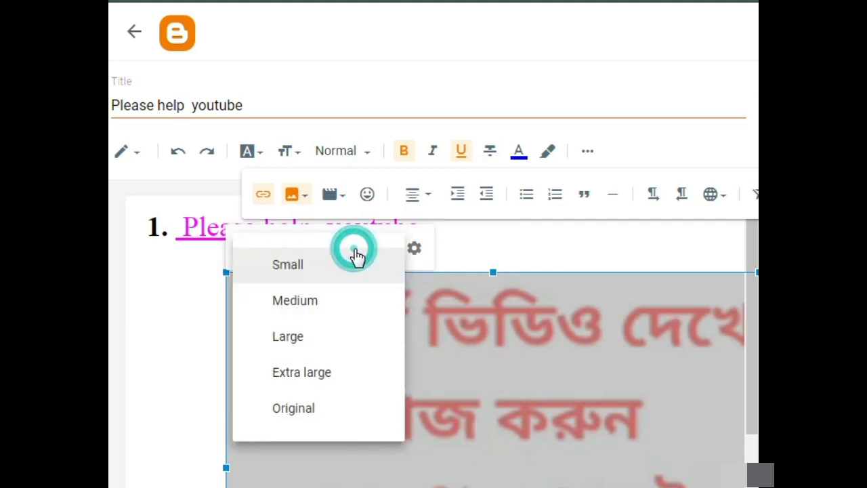
left_click(300, 343)
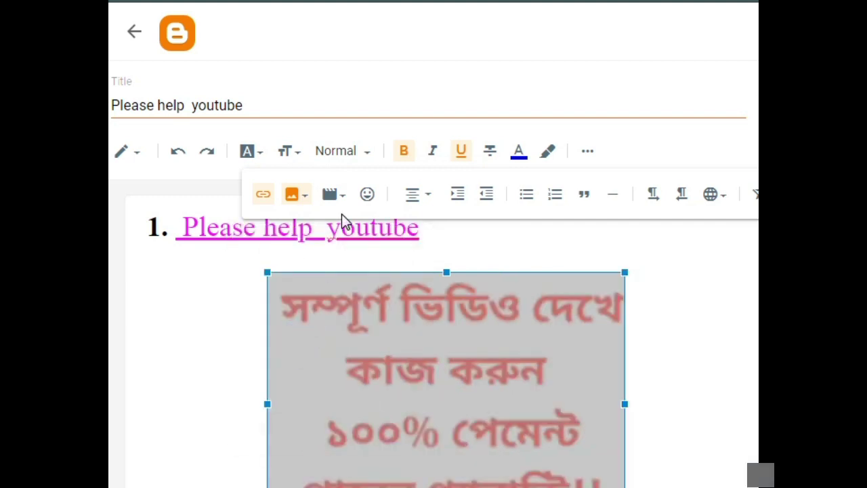
Examine the video insertion sources and the list of input languages available in the post editor.
left_click(339, 196)
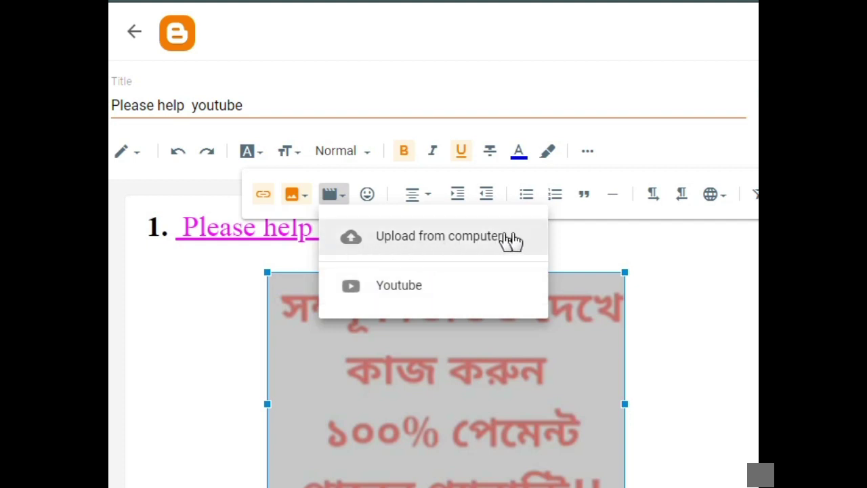
left_click(615, 237)
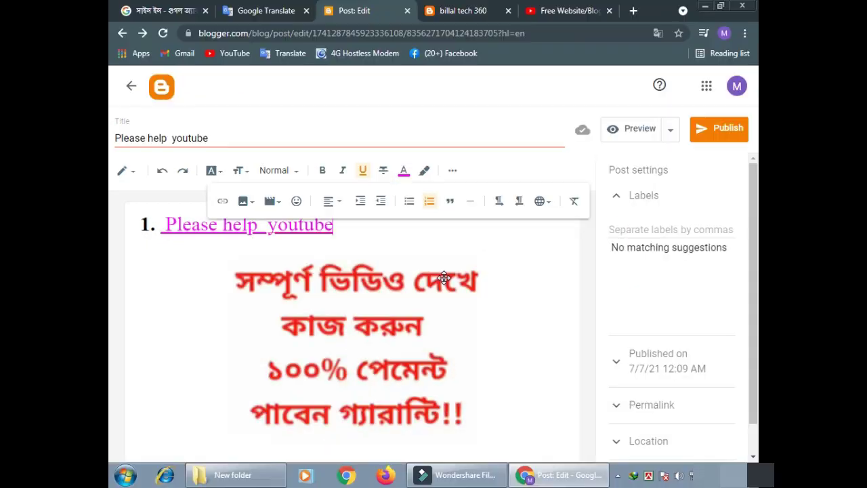
left_click(218, 140)
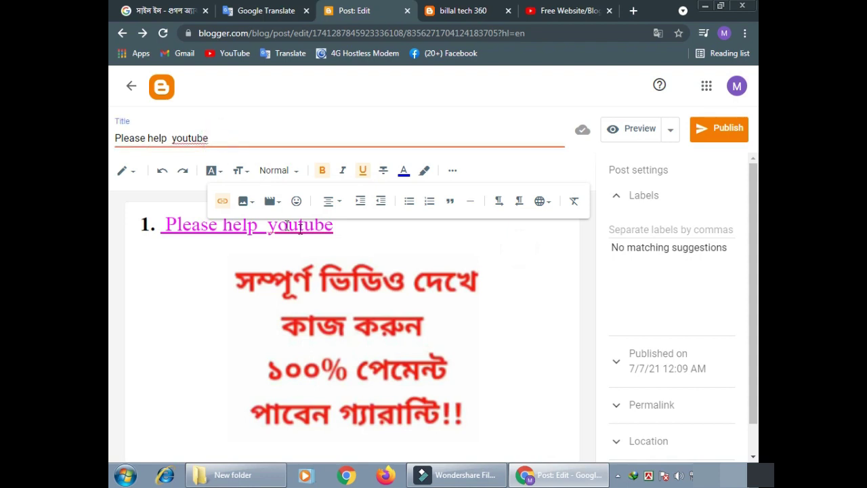
left_click(399, 237)
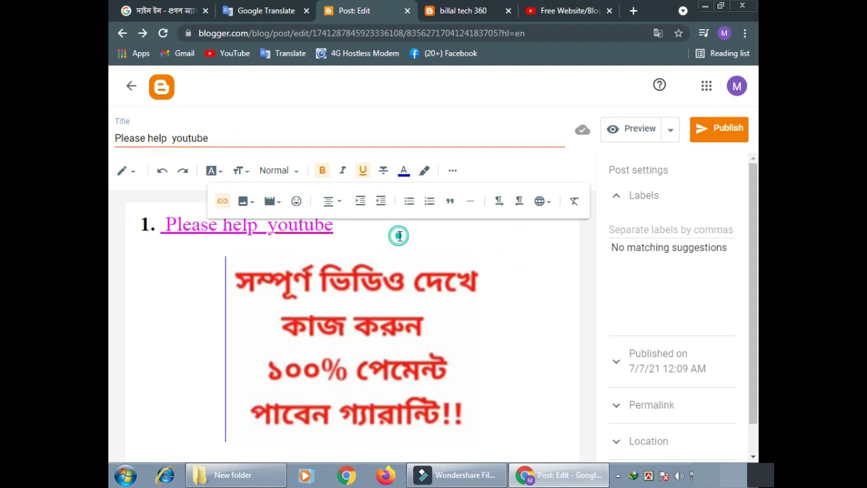
left_click(551, 203)
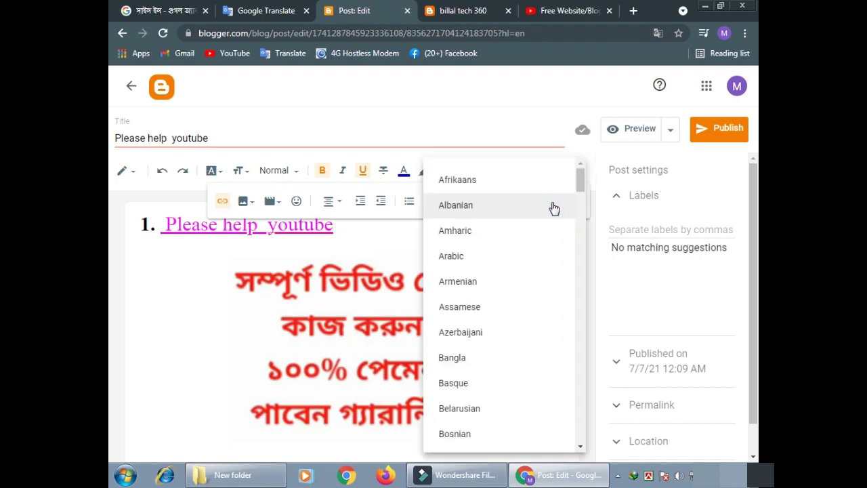
scroll(542, 295, "down", 8)
scroll(538, 302, "down", 15)
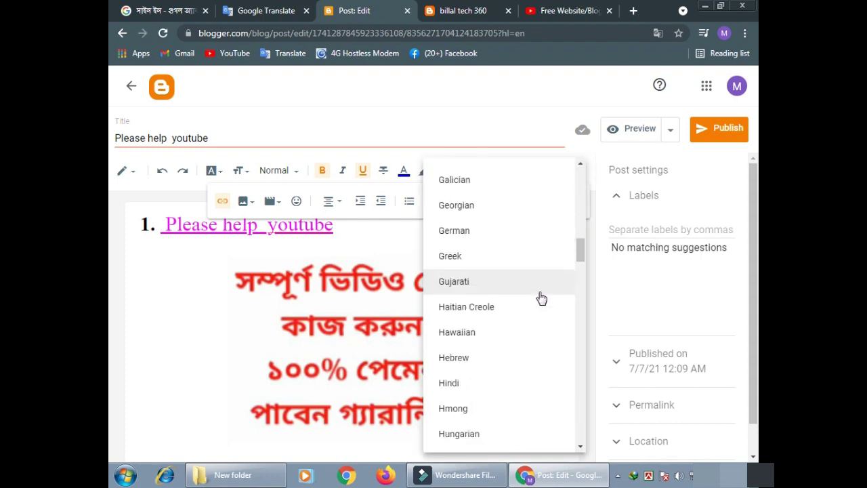
left_click(536, 304)
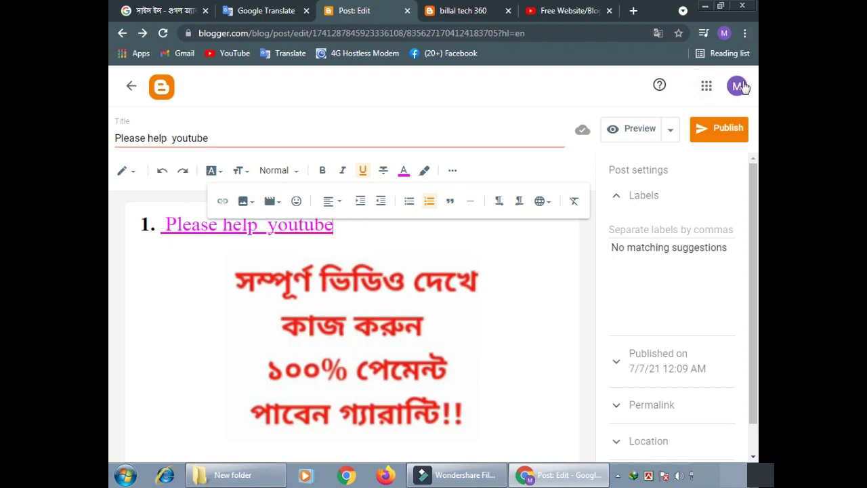
Publish the "Please help youtube" post to the blog and confirm the publication.
left_click(720, 139)
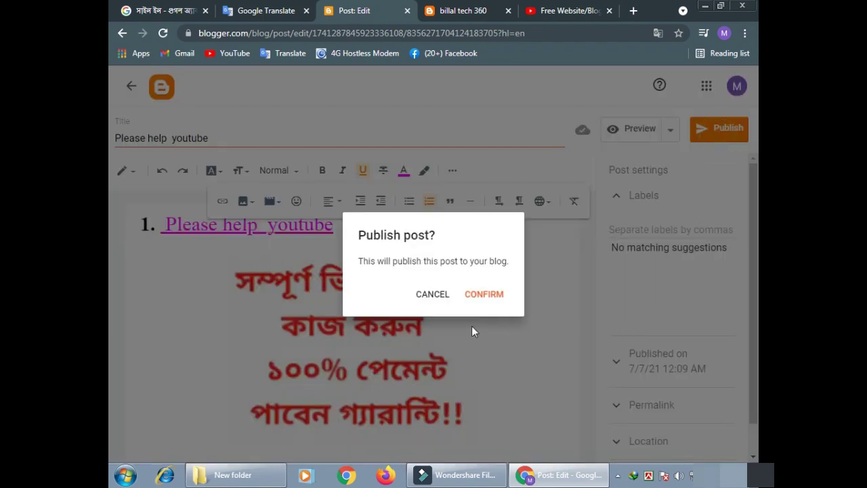
left_click(489, 296)
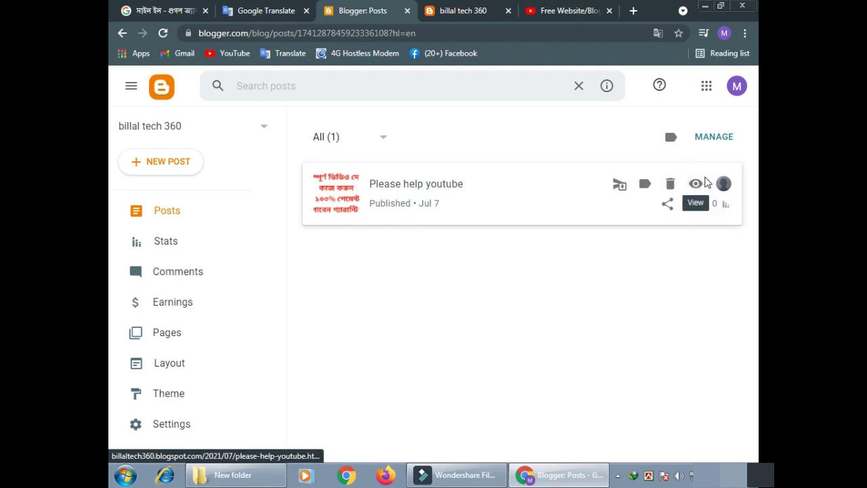
Reload the public billal tech 360 blog page and switch its translation from Bangla to English.
left_click(450, 10)
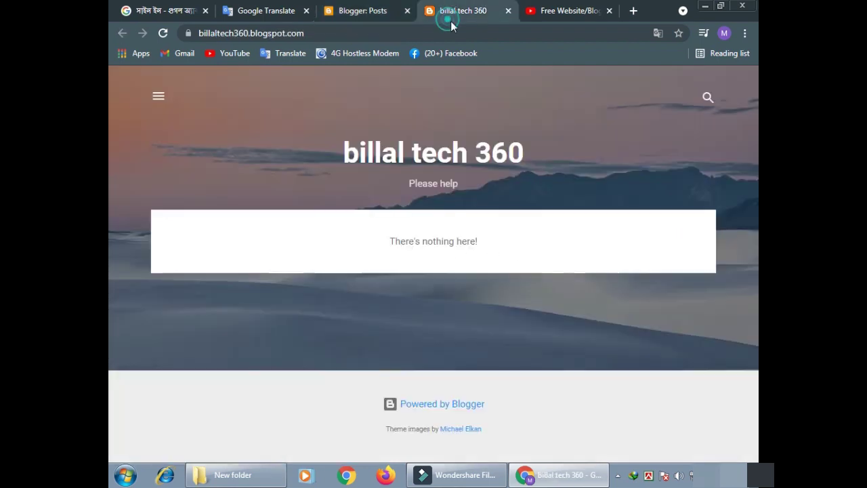
left_click(165, 33)
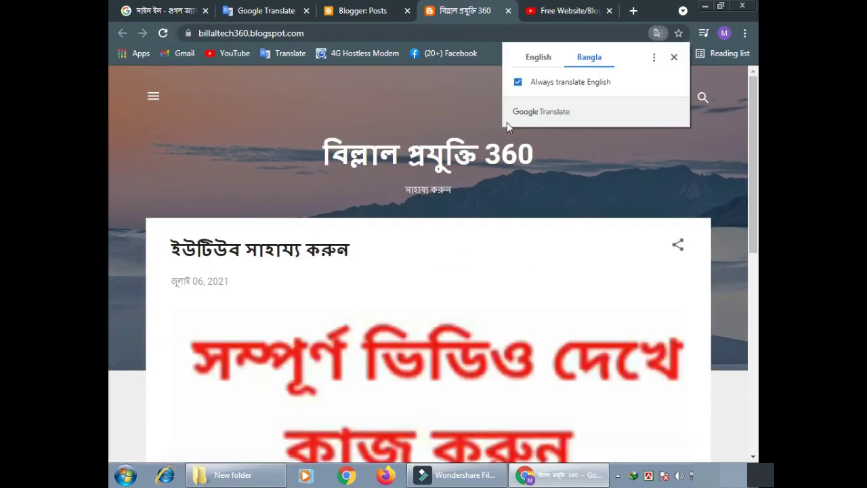
left_click(539, 59)
left_click(674, 57)
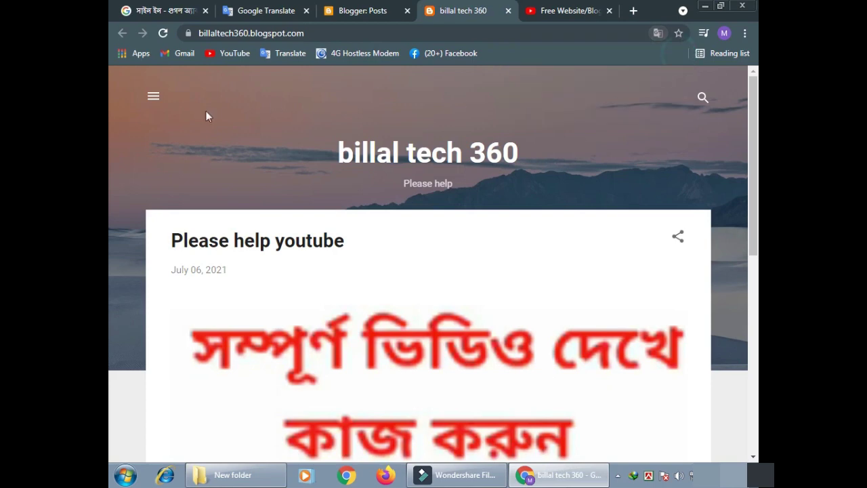
Look through the published post on the public blog page, including the blog's side menu and search field.
scroll(347, 180, "down", 6)
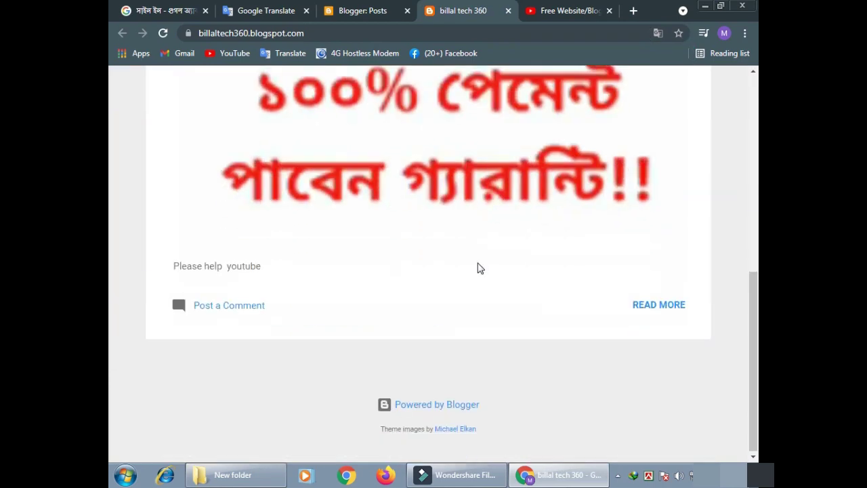
scroll(474, 357, "up", 8)
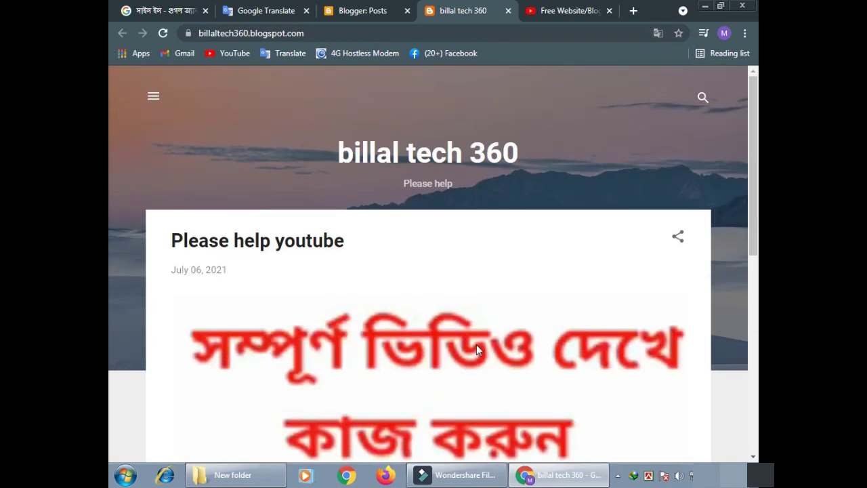
left_click(154, 96)
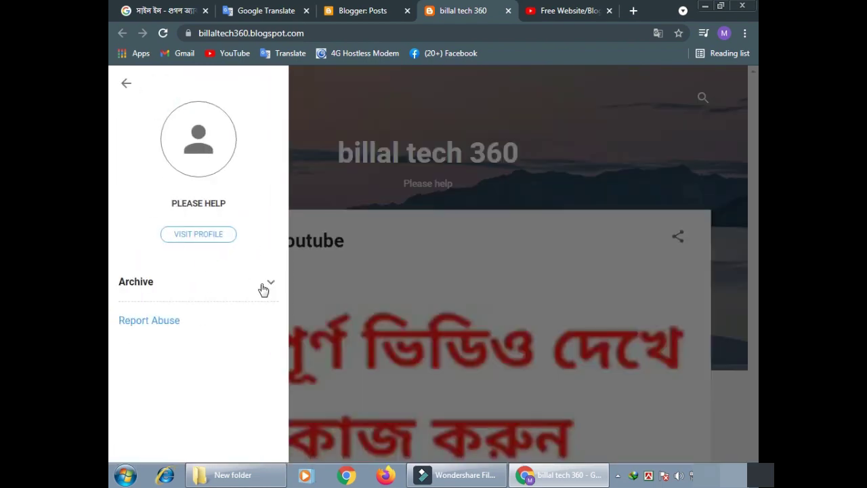
left_click(512, 108)
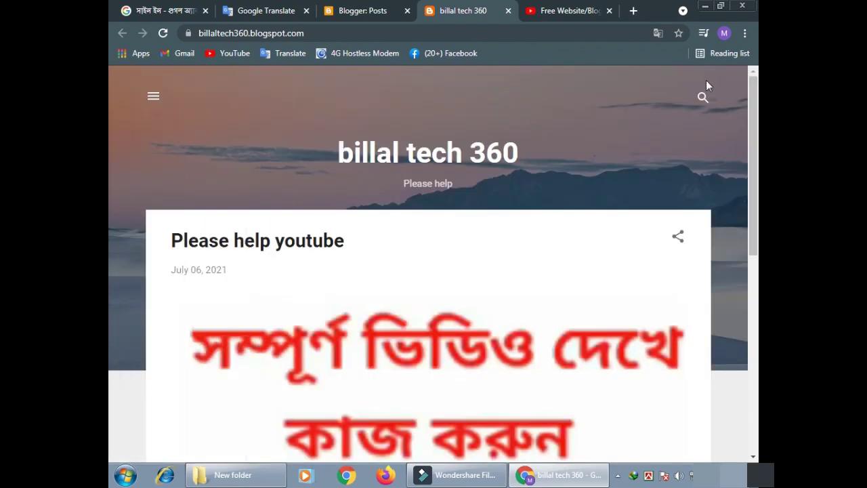
left_click(702, 97)
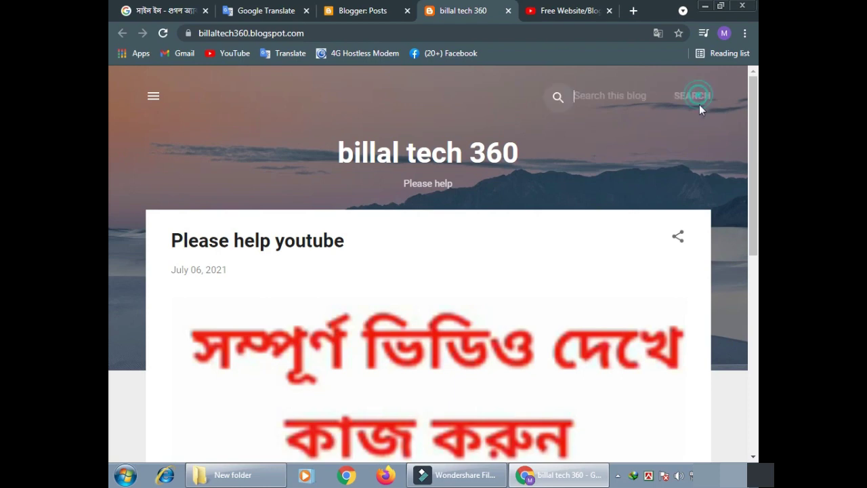
left_click(137, 142)
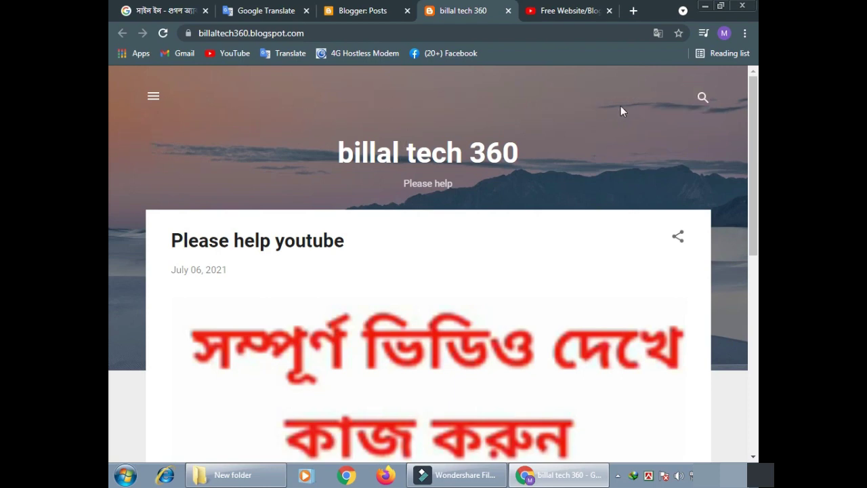
scroll(644, 215, "down", 6)
scroll(624, 261, "up", 4)
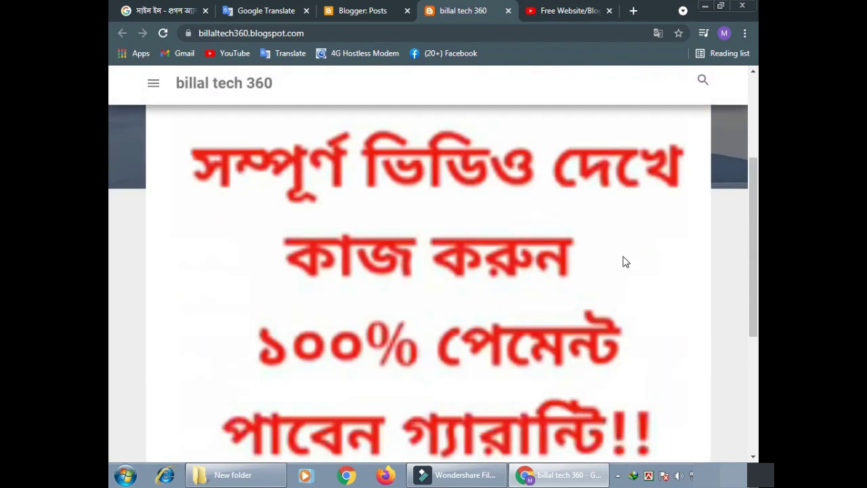
scroll(625, 261, "up", 3)
Return to the Blogger dashboard and browse the blog's current theme and the gallery of available themes.
left_click(363, 10)
left_click(167, 331)
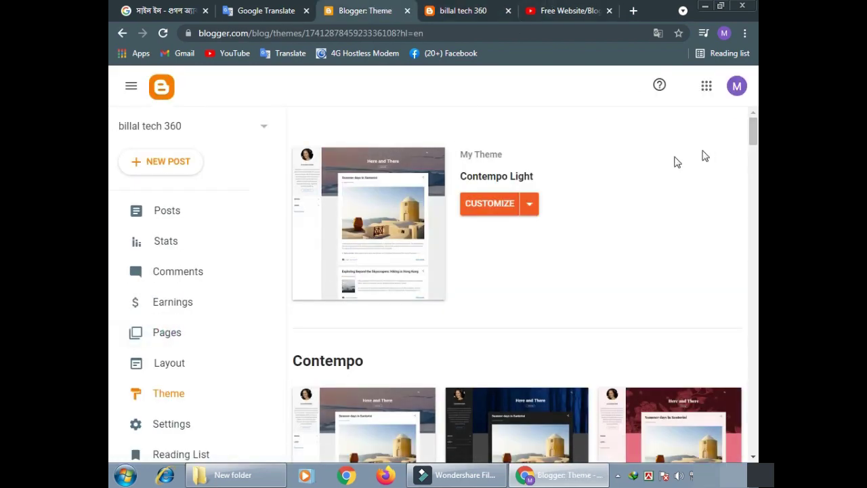
scroll(671, 159, "down", 7)
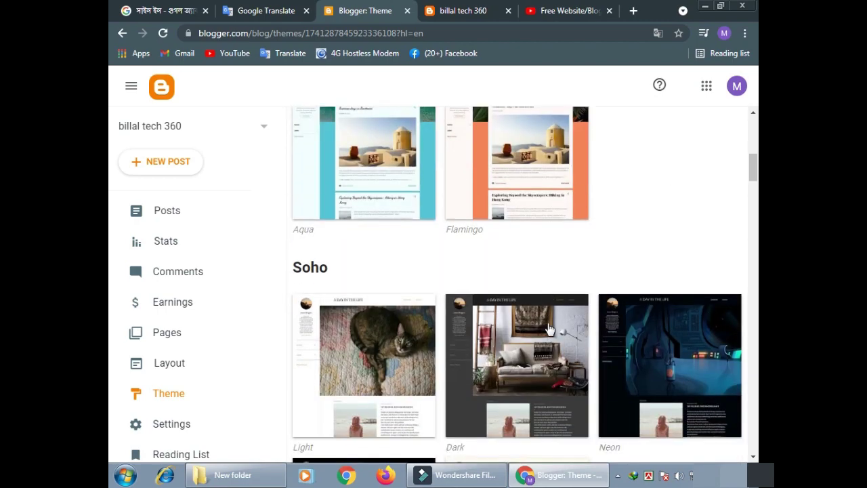
scroll(548, 329, "down", 10)
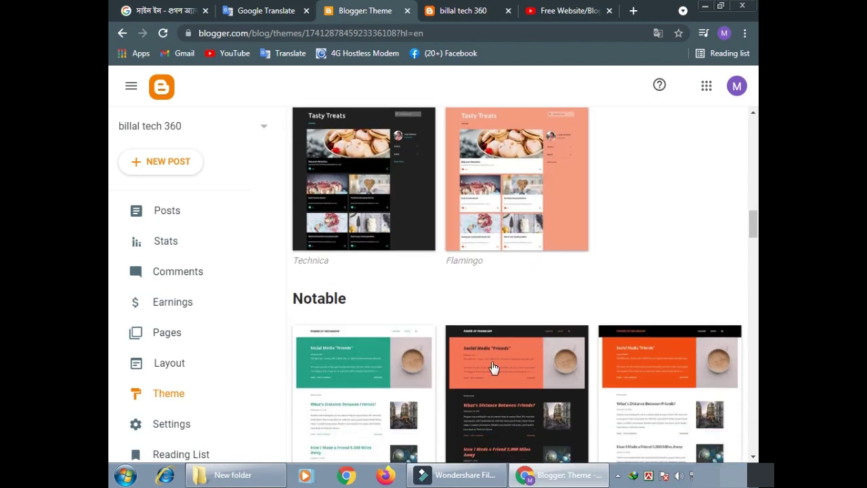
scroll(494, 366, "down", 8)
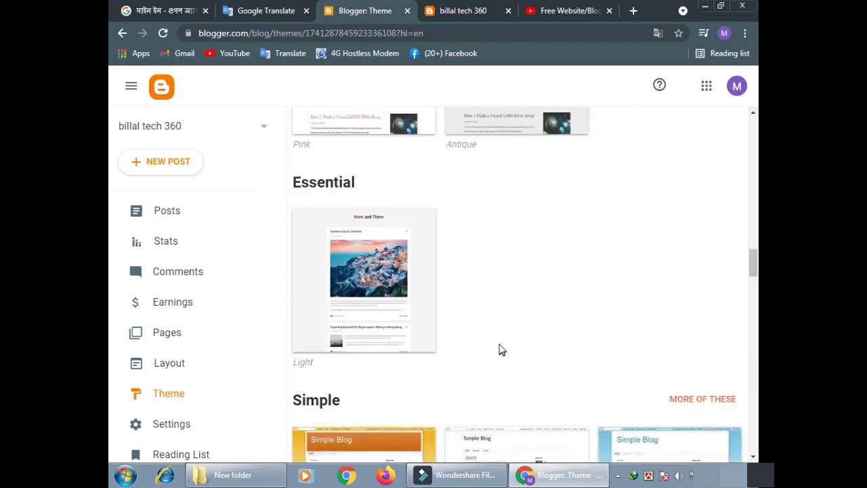
scroll(501, 348, "up", 20)
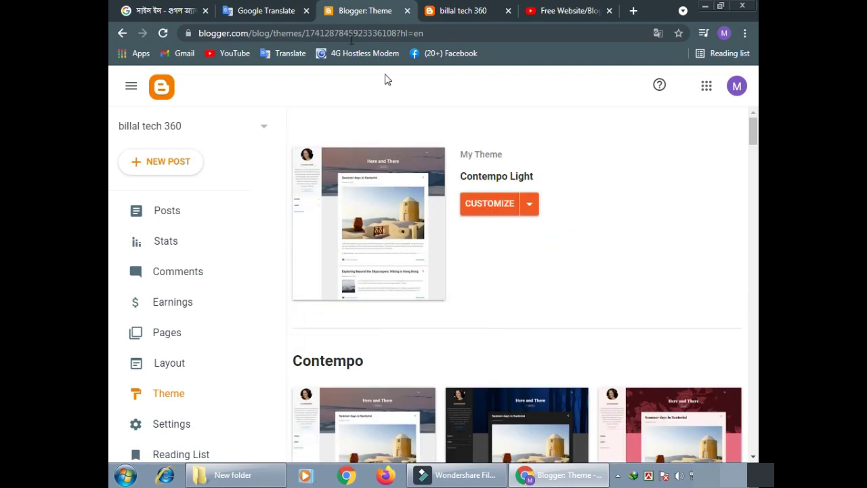
Check the public blog page's current design and browse the theme gallery from Contempo down to Essential.
left_click(475, 12)
scroll(390, 311, "down", 4)
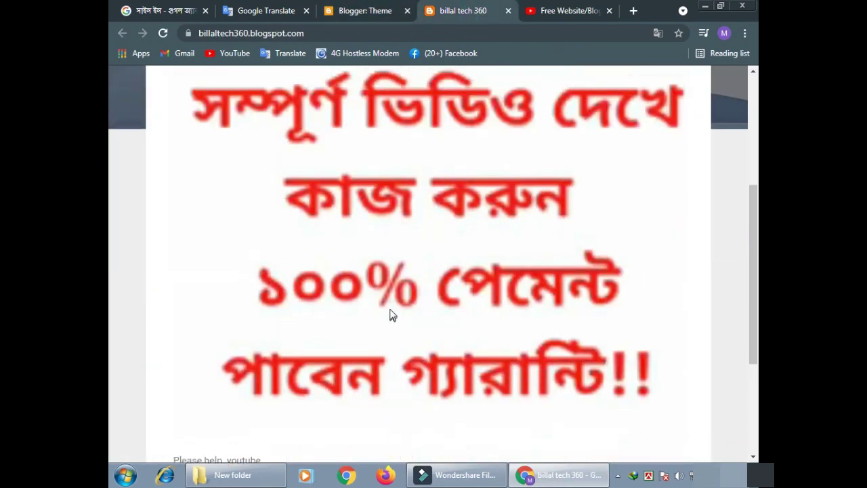
scroll(391, 313, "up", 4)
left_click(372, 9)
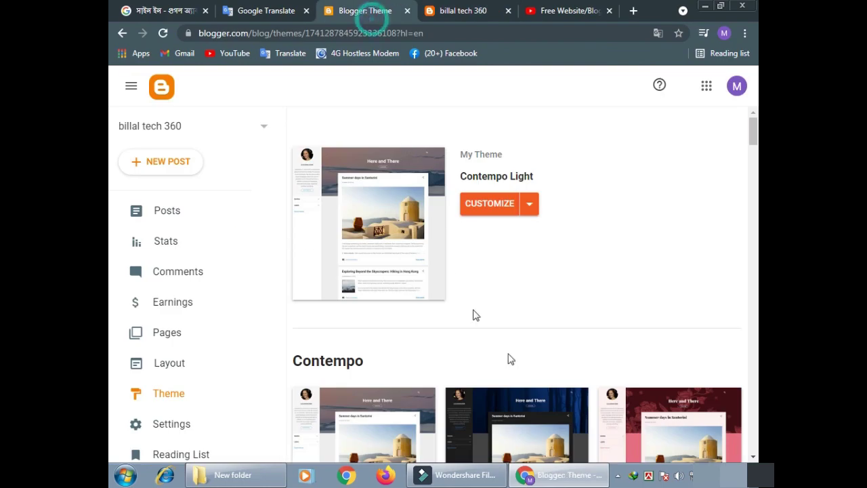
scroll(513, 359, "down", 5)
scroll(516, 362, "down", 4)
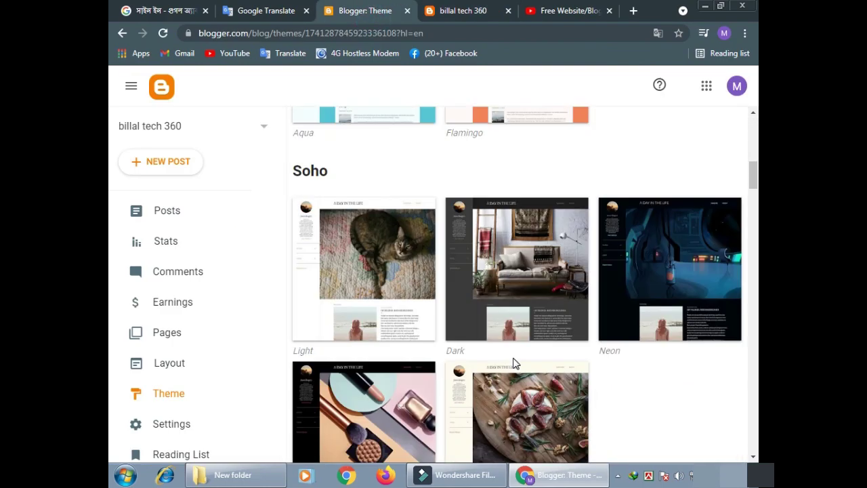
scroll(514, 364, "down", 10)
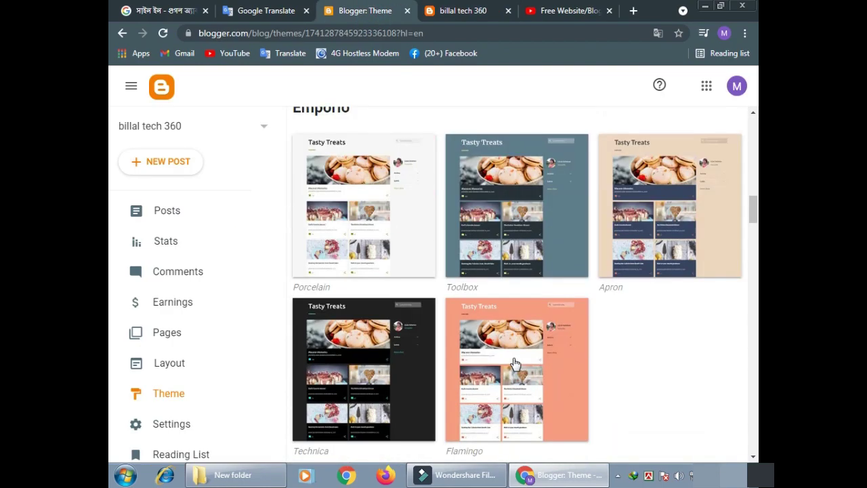
scroll(515, 364, "down", 8)
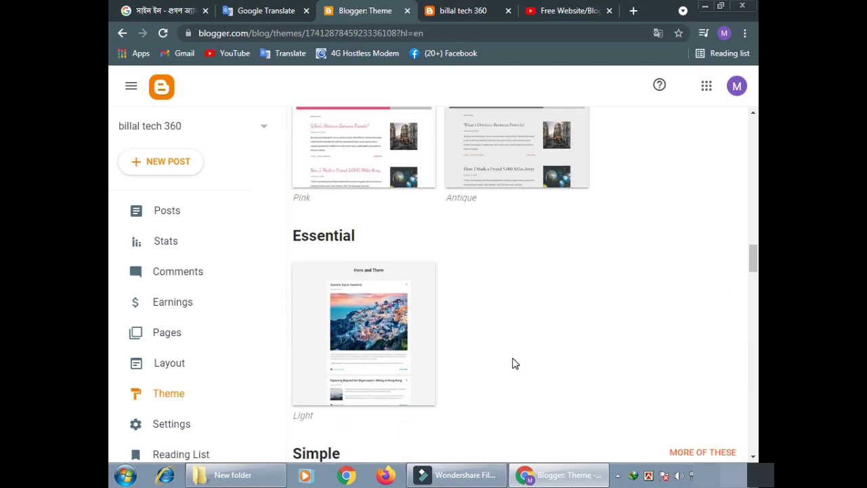
scroll(513, 366, "up", 5)
scroll(513, 366, "up", 6)
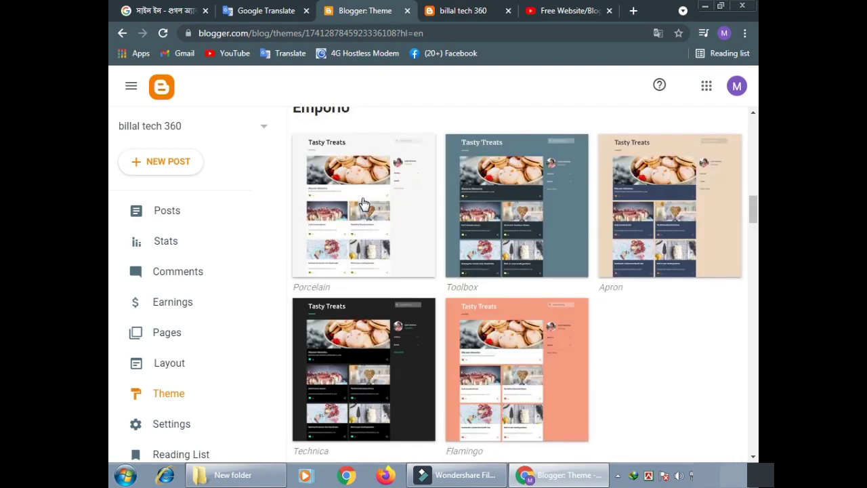
Apply the Emporio Porcelain theme to the blog and check the extra theme options without choosing any.
left_click(363, 205)
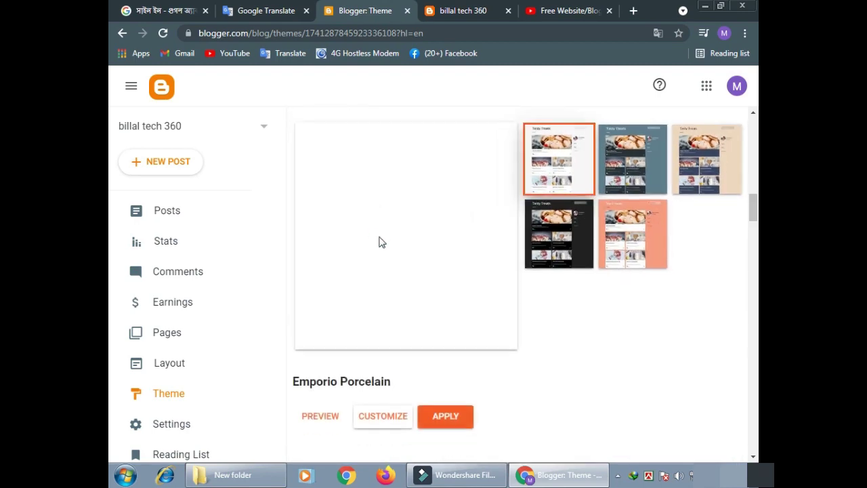
scroll(480, 373, "up", 5)
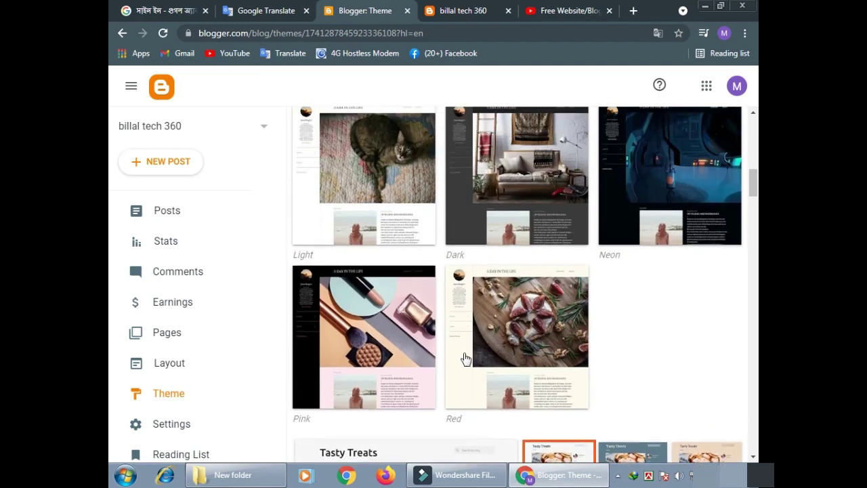
scroll(465, 358, "down", 7)
left_click(442, 298)
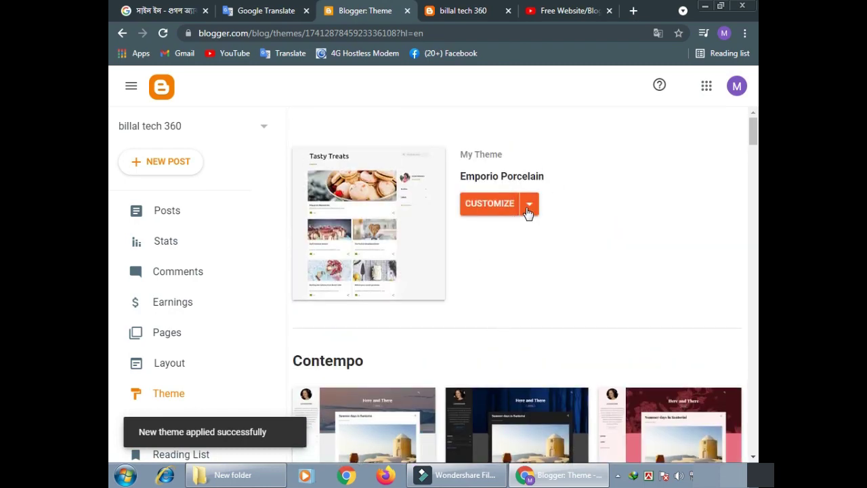
left_click(528, 206)
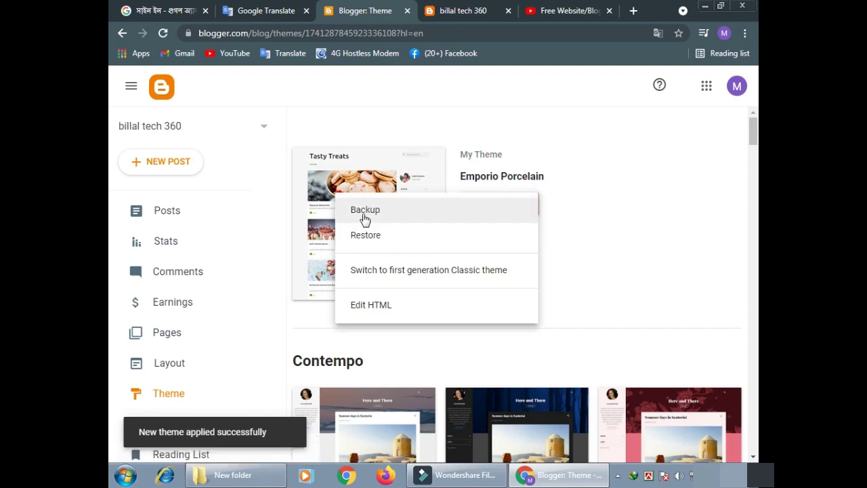
left_click(648, 138)
Reload the public blog page, switch its translation to English and look over the Emporio Porcelain design.
left_click(474, 12)
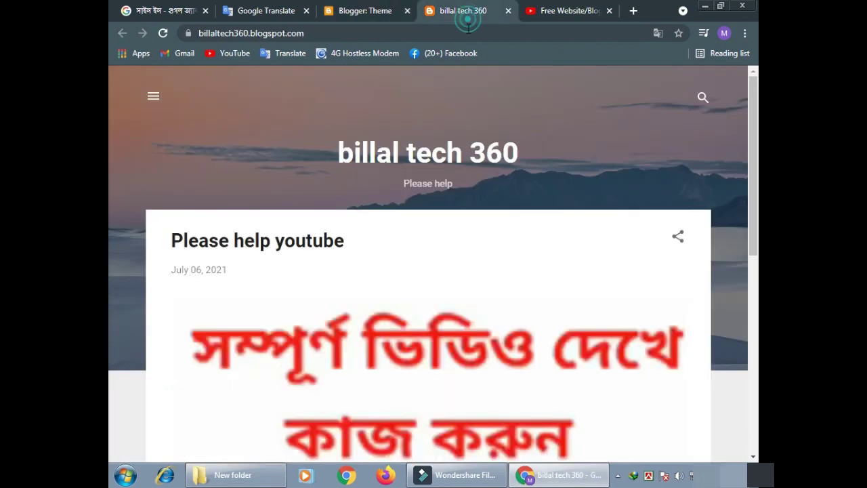
left_click(163, 34)
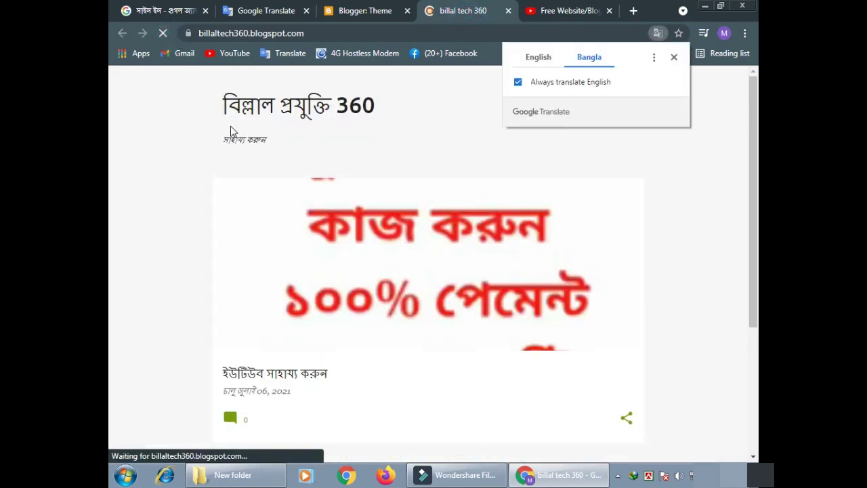
left_click(549, 59)
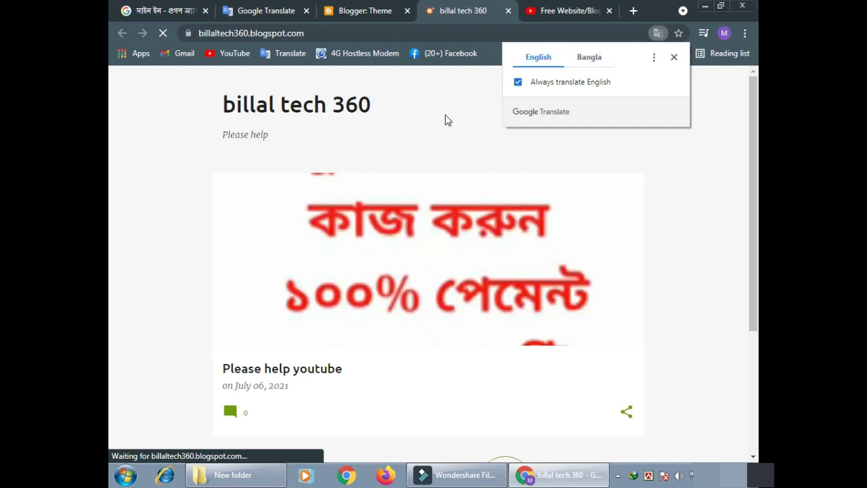
scroll(539, 251, "down", 3)
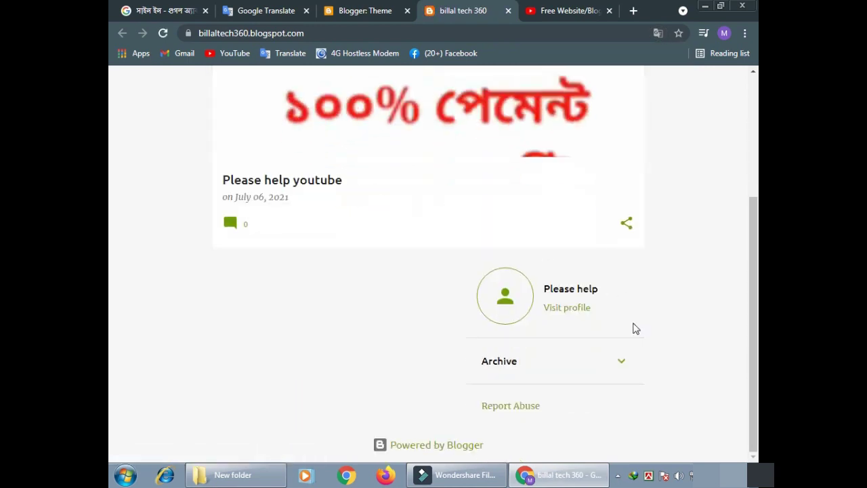
scroll(504, 400, "up", 3)
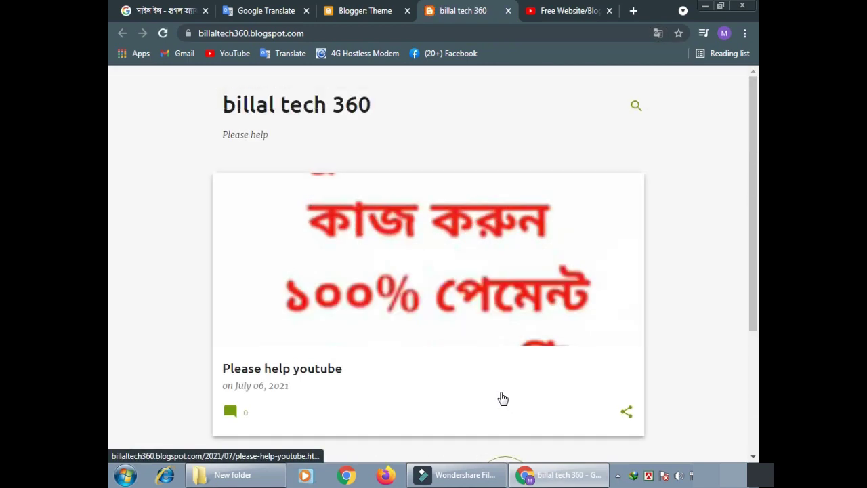
Return to the Blogger theme gallery and apply the Notable Coral theme to the blog.
left_click(326, 9)
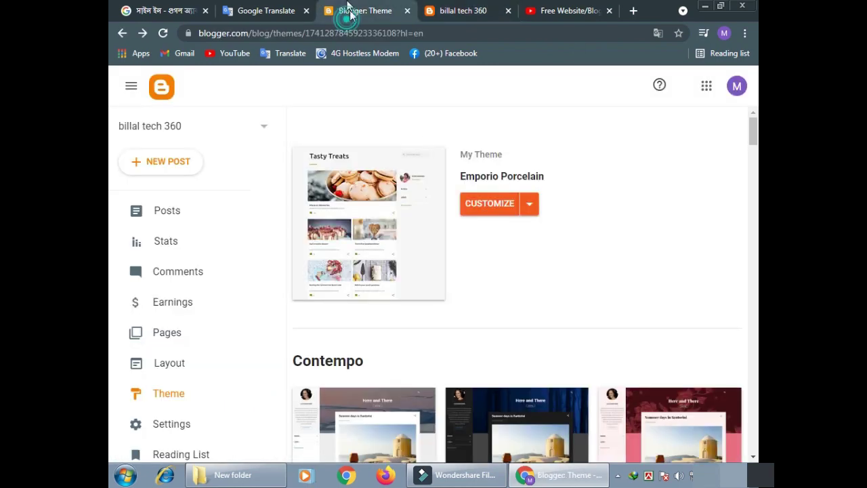
scroll(515, 332, "down", 7)
scroll(512, 328, "down", 5)
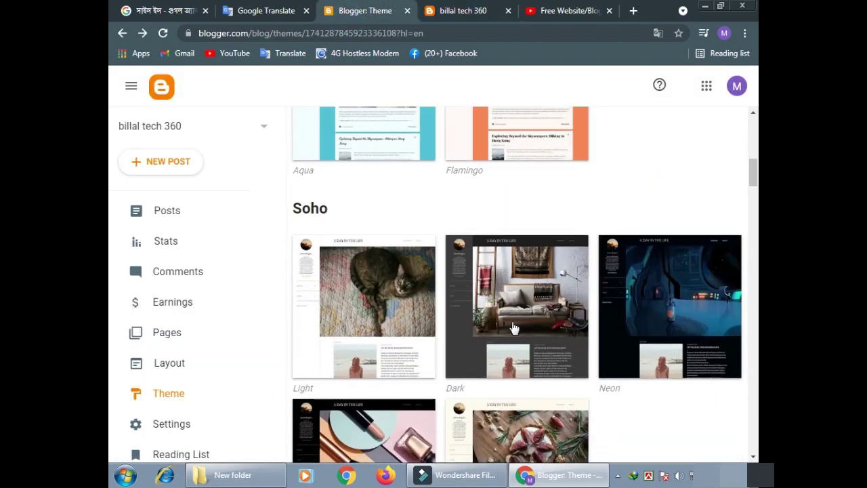
scroll(512, 328, "up", 10)
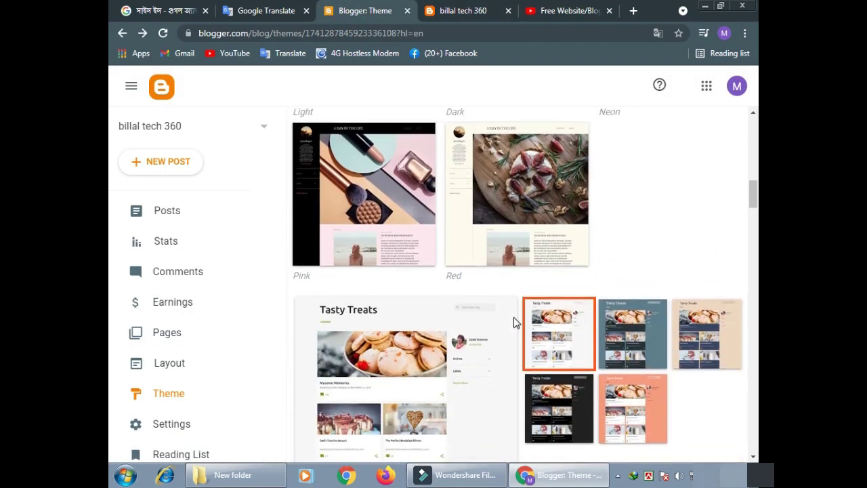
scroll(516, 324, "down", 10)
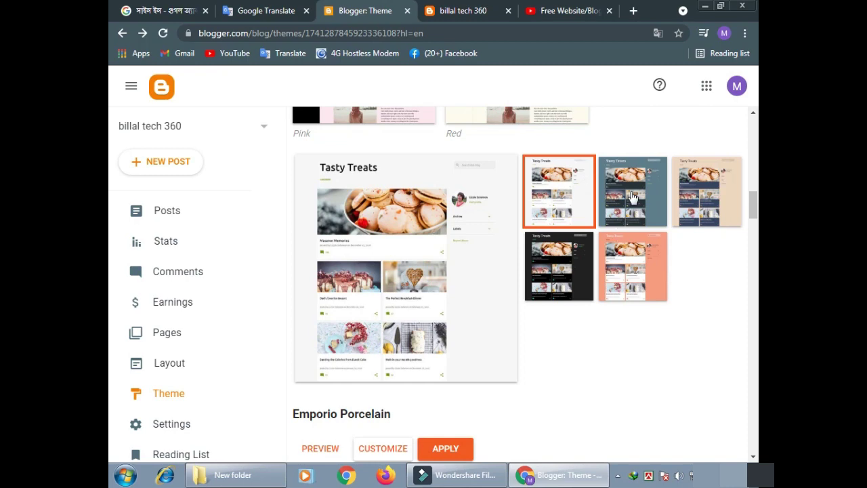
scroll(569, 354, "down", 7)
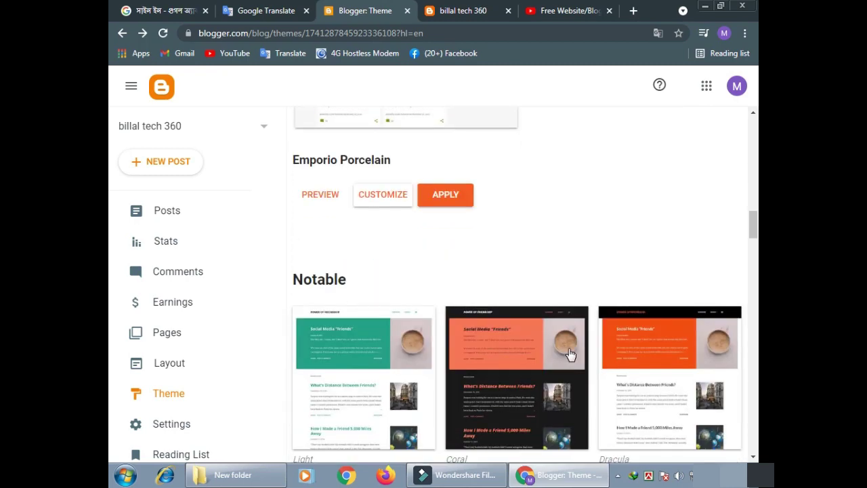
scroll(569, 354, "up", 1)
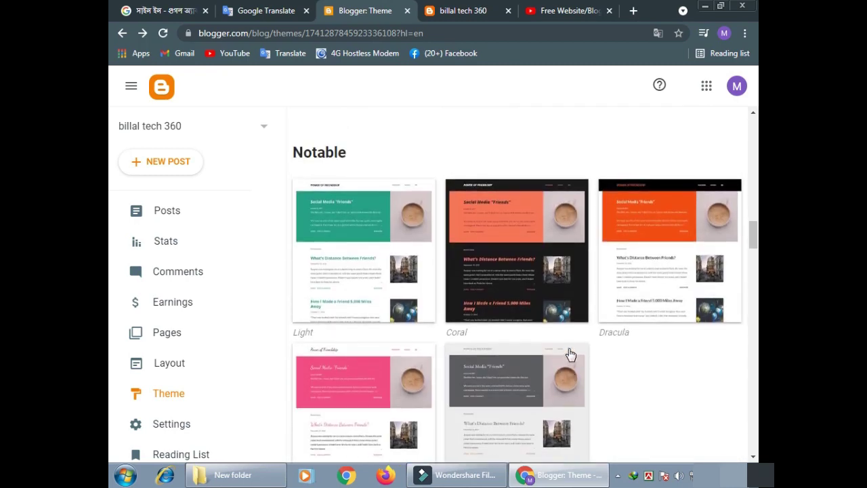
left_click(500, 236)
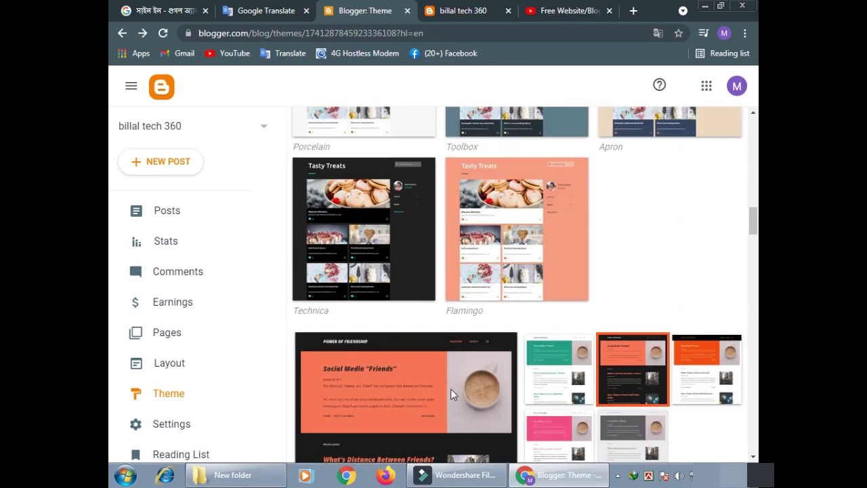
left_click(451, 436)
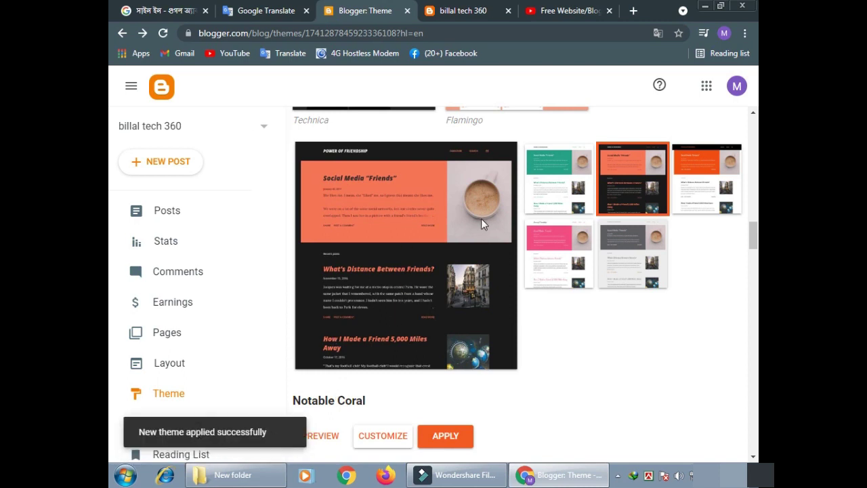
Reload the public blog page, show it in English and look over the Notable Coral design.
left_click(477, 13)
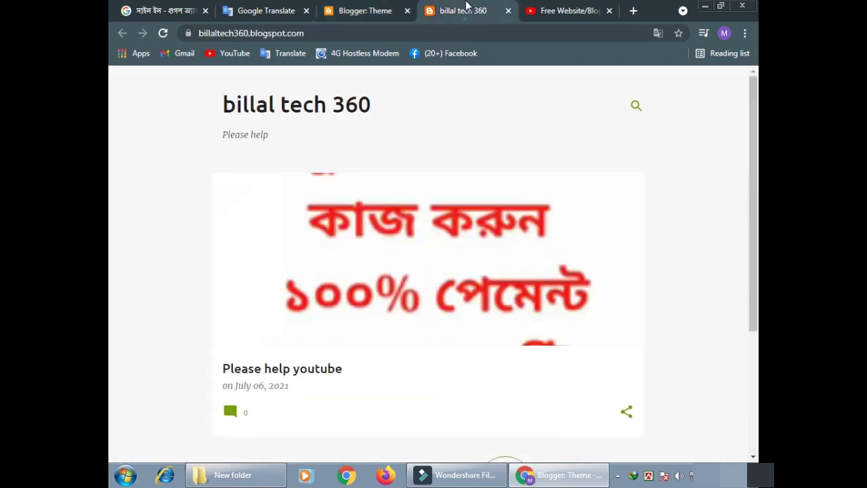
left_click(165, 35)
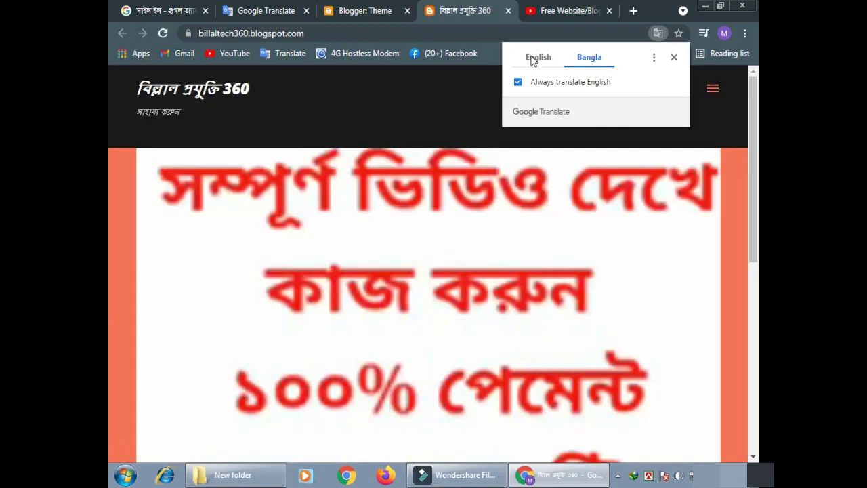
left_click(532, 58)
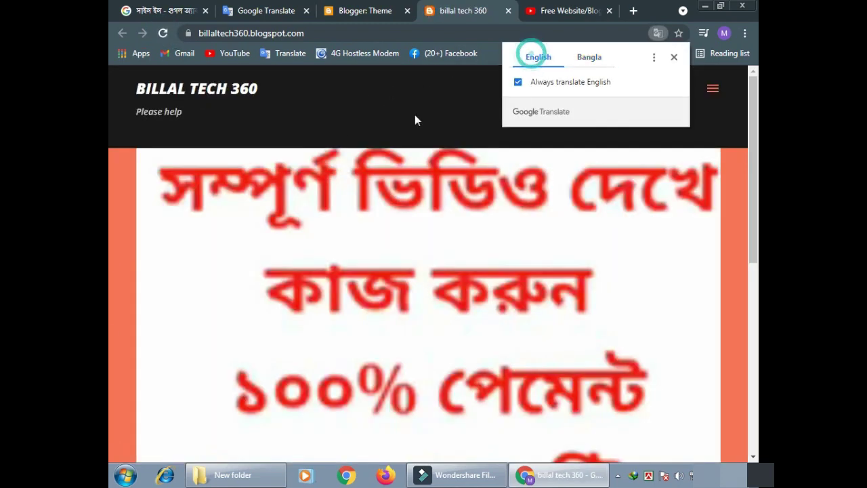
scroll(360, 139, "down", 6)
left_click(410, 270)
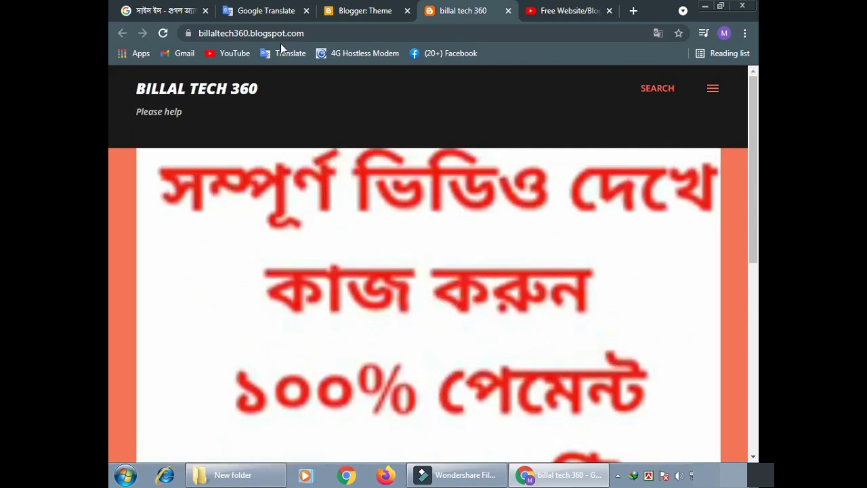
Browse the built-in Blogger theme gallery through to Simple and compare it with the posts on the public blog page.
left_click(364, 10)
scroll(248, 304, "down", 3)
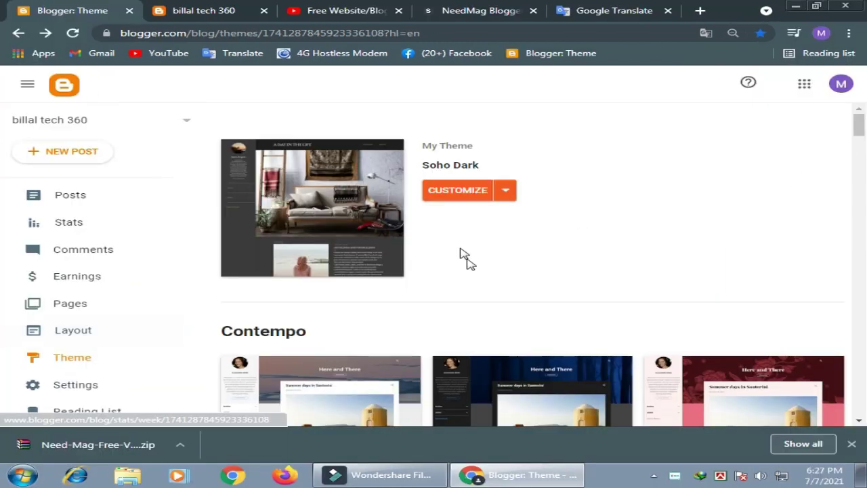
scroll(467, 260, "down", 4)
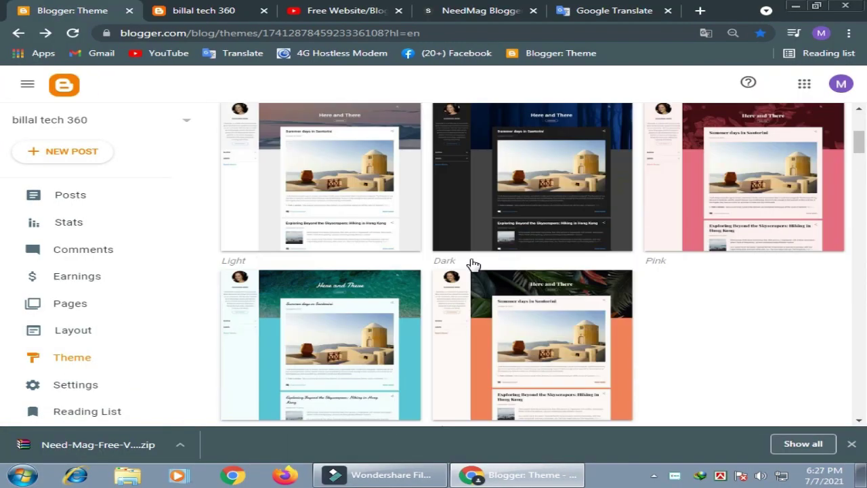
scroll(621, 280, "down", 8)
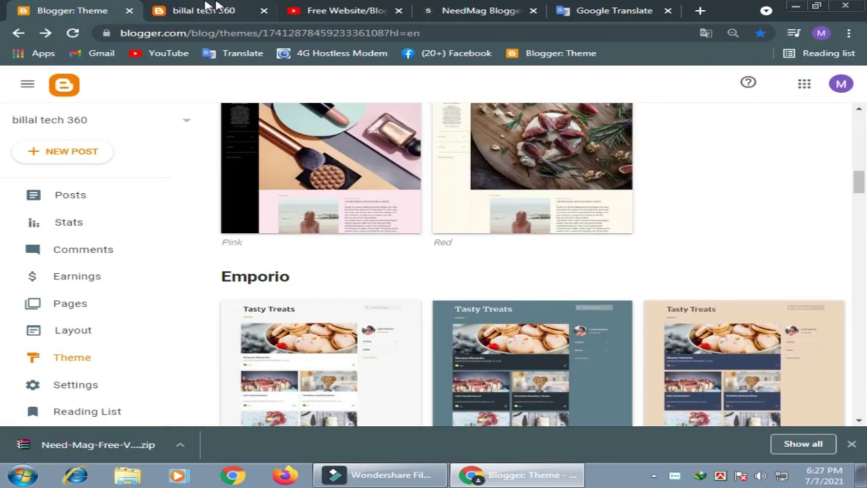
left_click(203, 11)
scroll(416, 292, "down", 10)
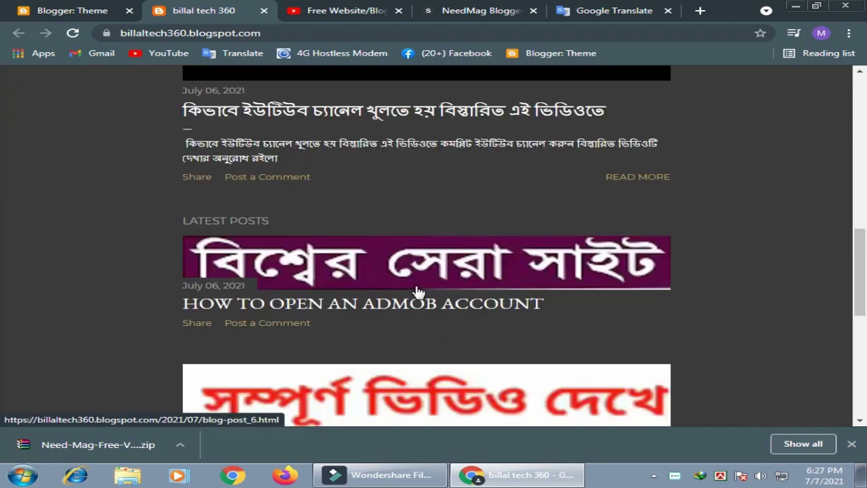
scroll(416, 295, "up", 1)
left_click(68, 11)
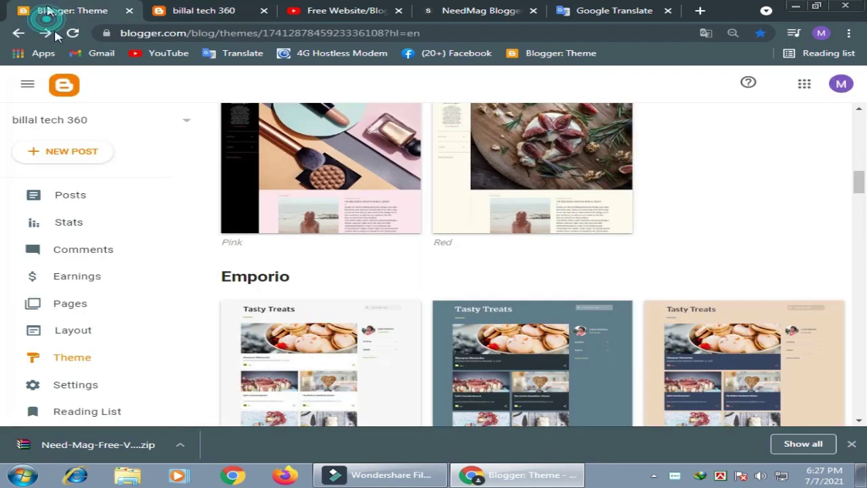
scroll(393, 265, "down", 15)
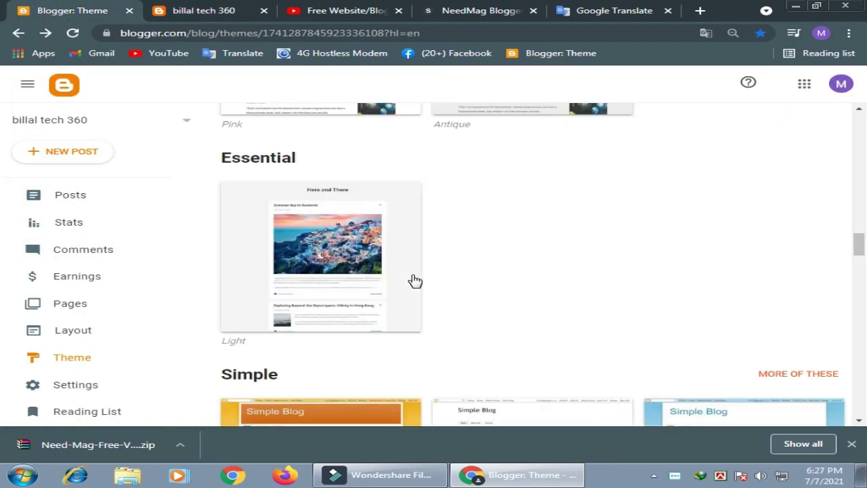
scroll(411, 285, "down", 10)
Switch to the NeedMag template page on Sora Templates and examine its preview and the free and premium version comparison.
key("ctrl+4")
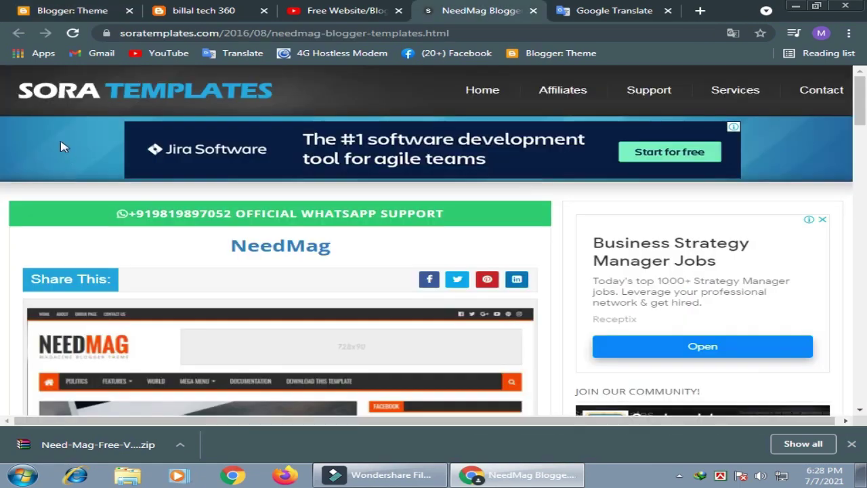
scroll(83, 154, "up", 3)
scroll(246, 250, "down", 6)
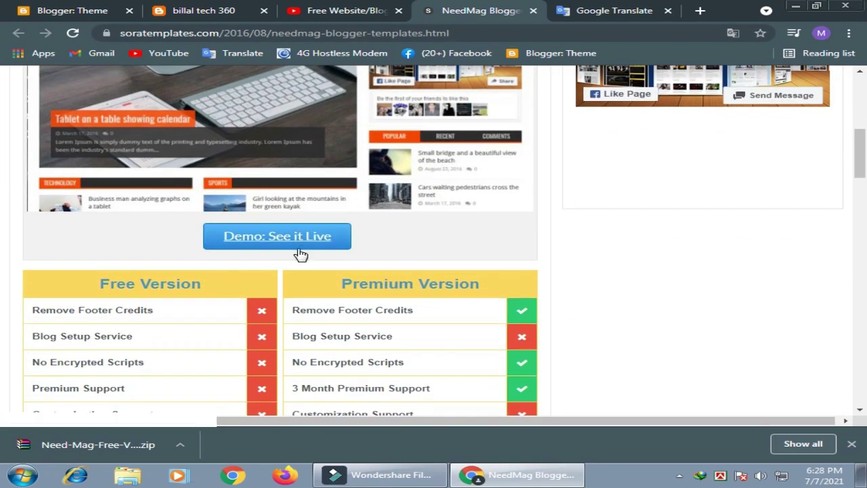
Locate the downloaded Need-Mag-Free-Version.zip in its folder, open the archive and select the Need Mag Free Version XML file.
scroll(27, 252, "down", 3)
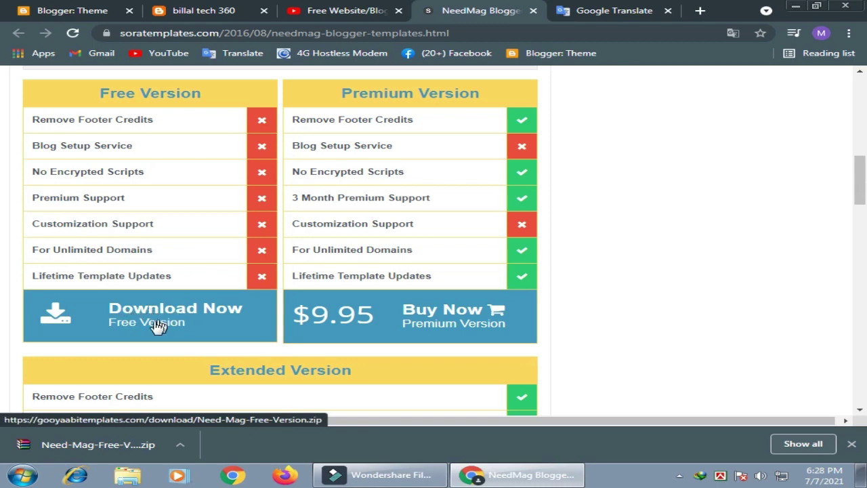
key("ctrl+j")
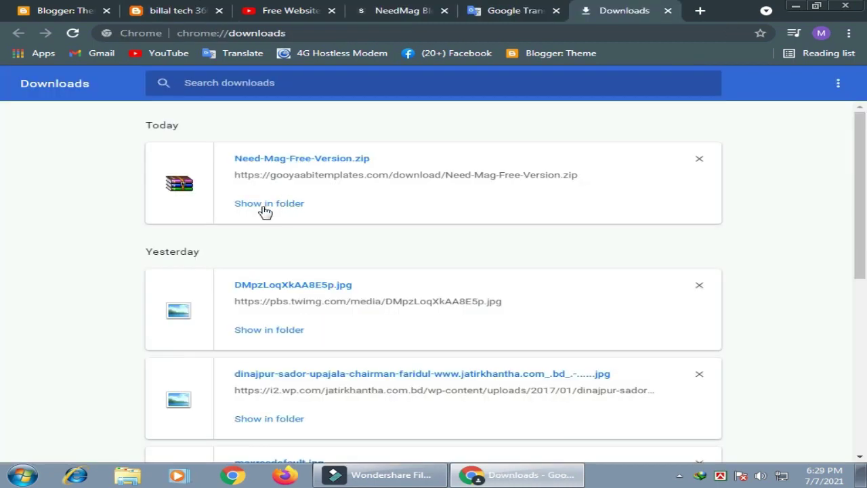
left_click(274, 208)
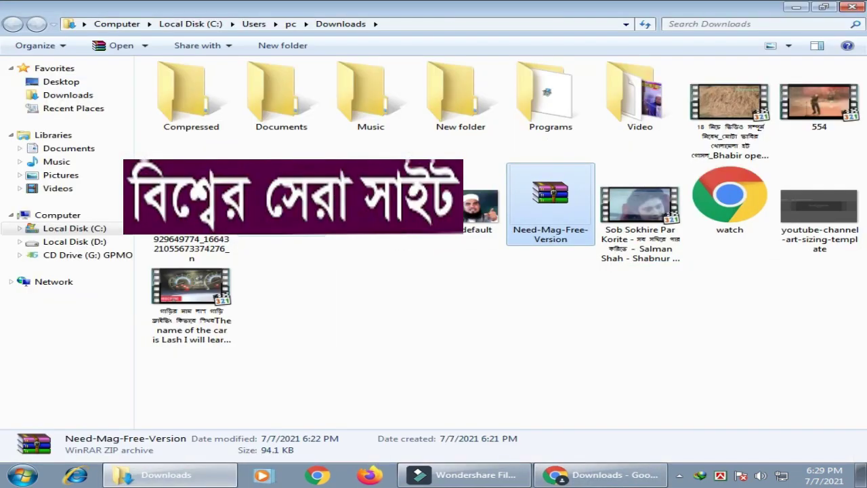
right_click(542, 183)
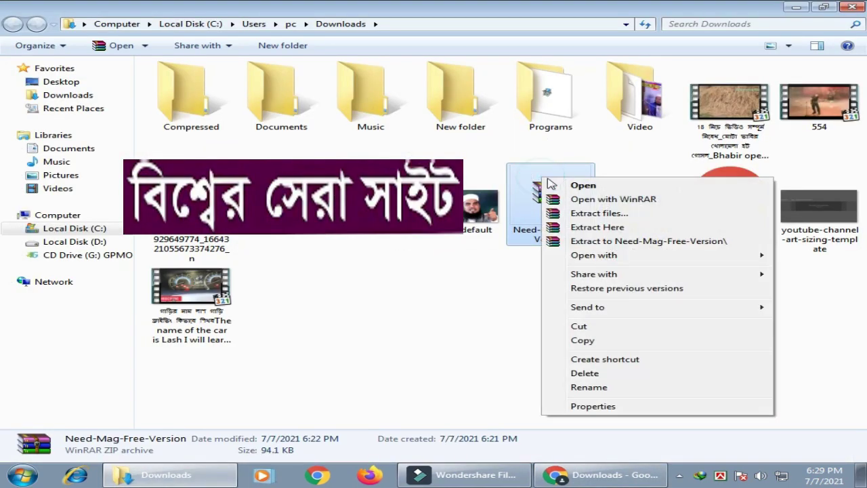
left_click(581, 186)
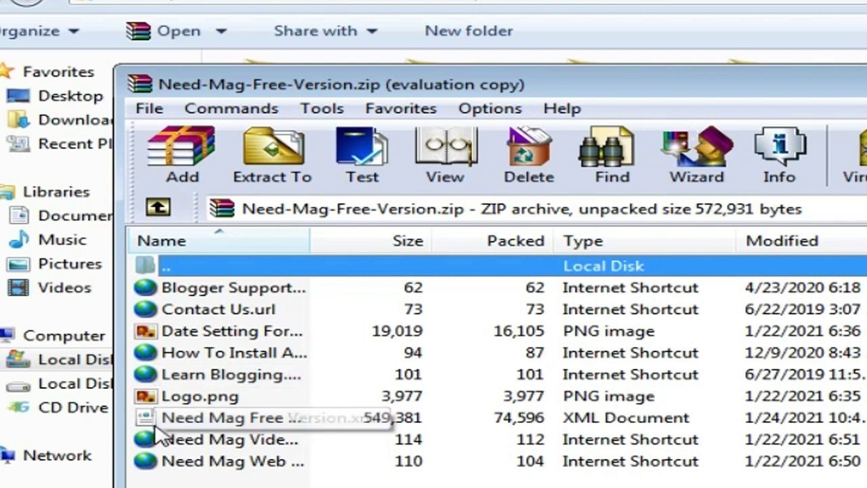
left_click(248, 424)
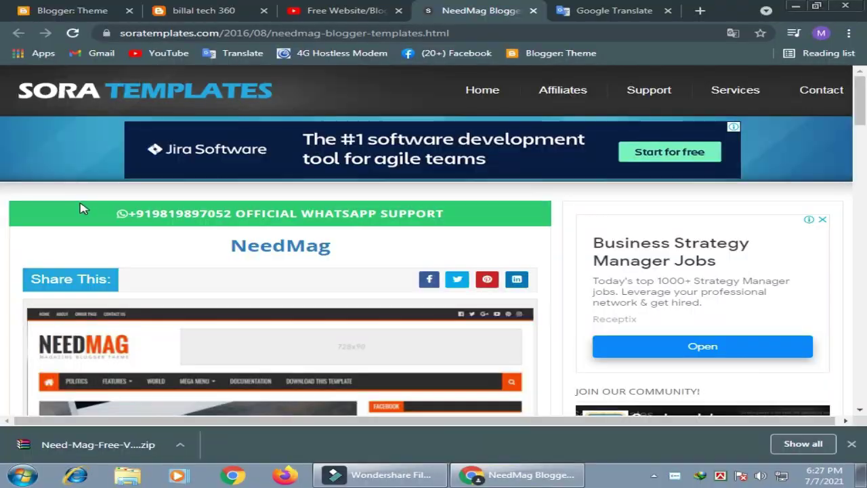
Return to the Blogger theme page of billal tech 360 and look over the current theme and the Contempo variants.
left_click(76, 8)
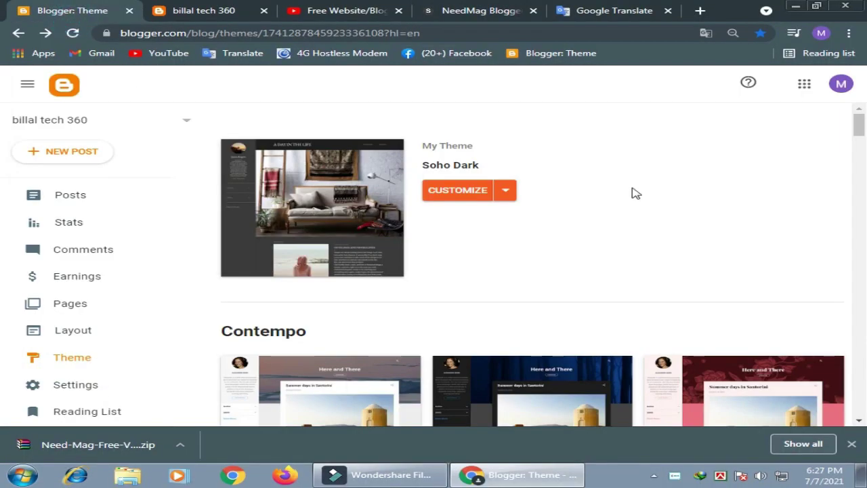
scroll(639, 180, "down", 5)
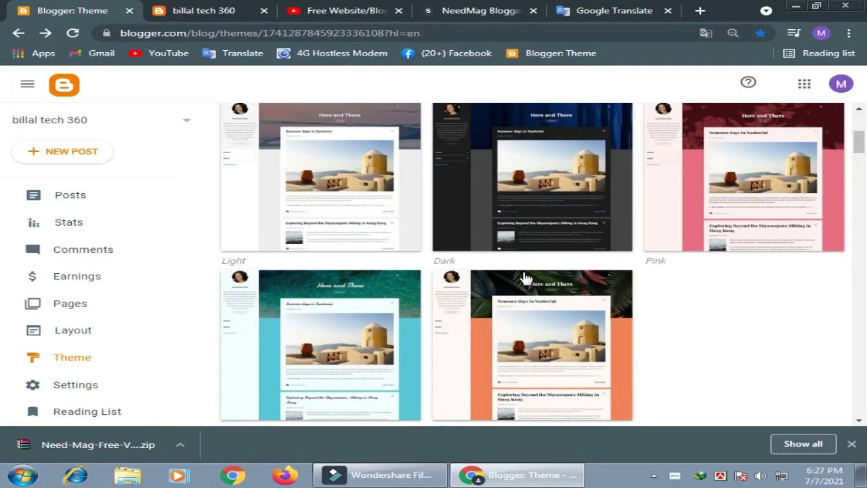
scroll(531, 274, "up", 5)
scroll(37, 194, "down", 3)
scroll(54, 170, "up", 3)
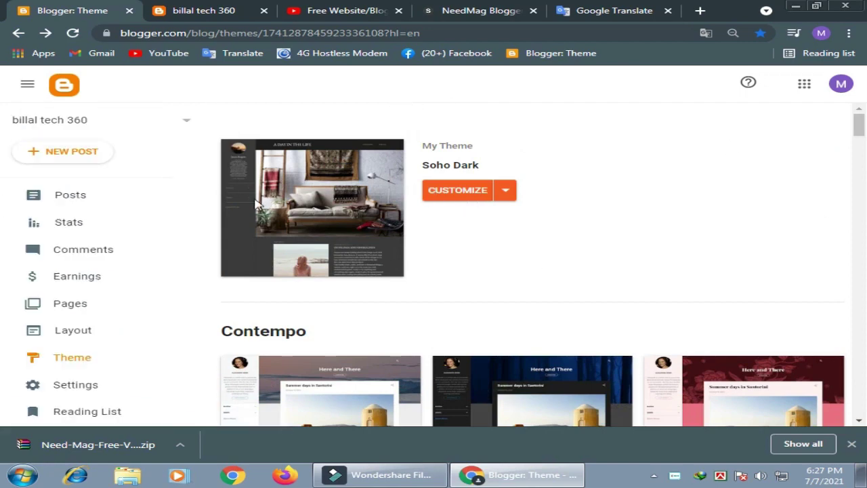
left_click(68, 357)
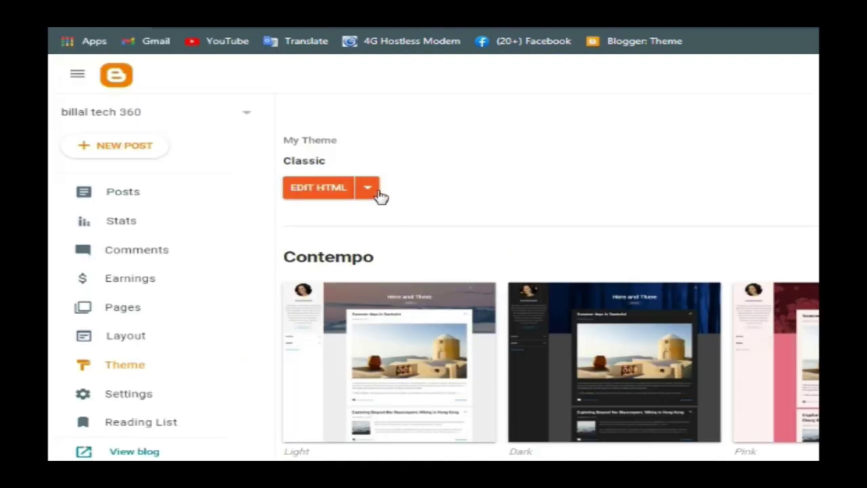
Restore the blog's theme by uploading the Need Mag Free Version file from the Videos library.
left_click(379, 193)
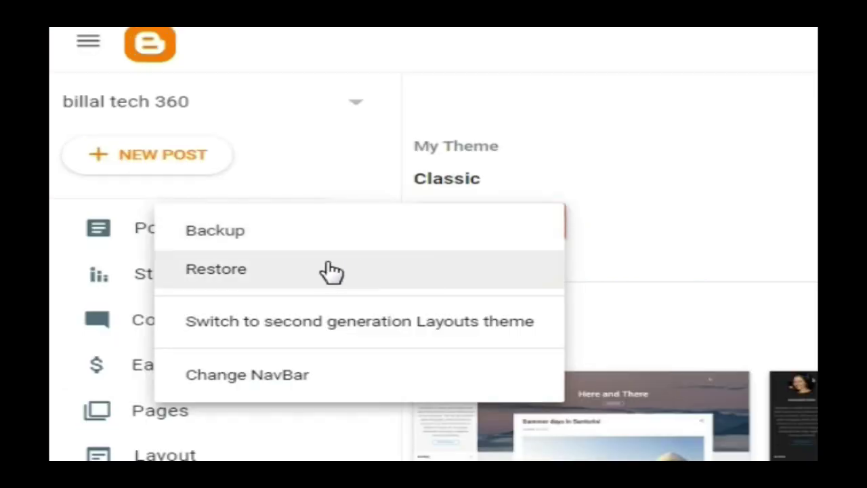
left_click(263, 278)
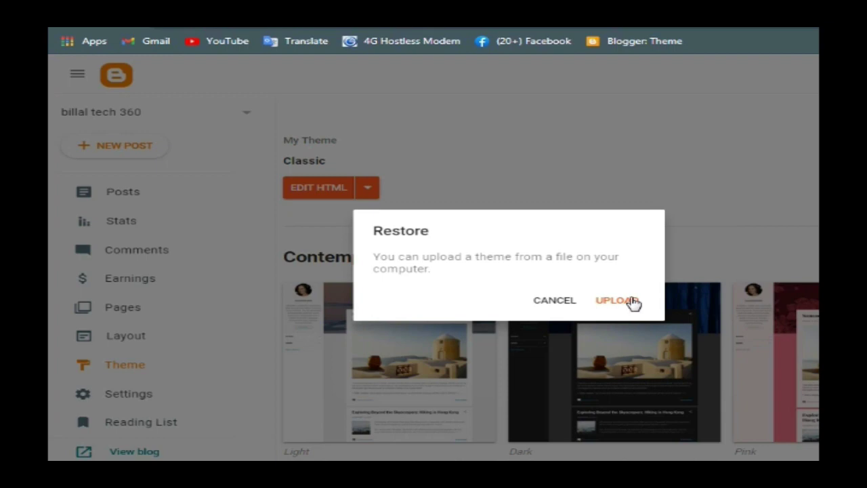
left_click(633, 302)
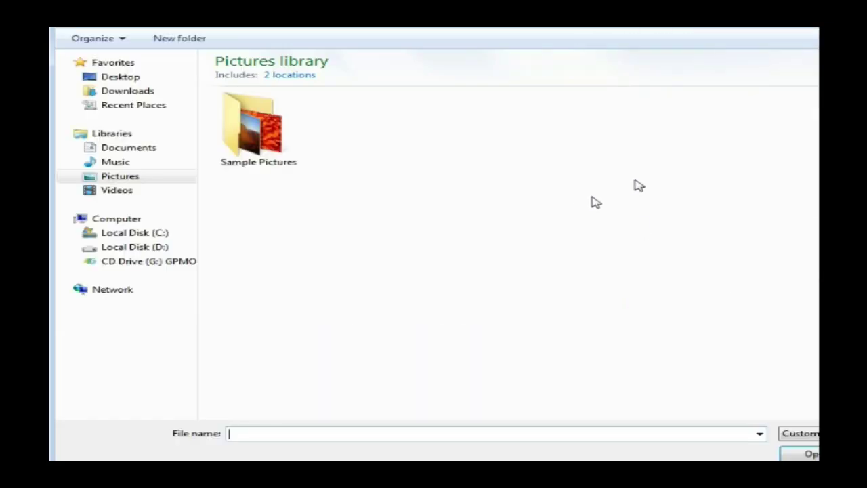
left_click(123, 192)
left_click(366, 135)
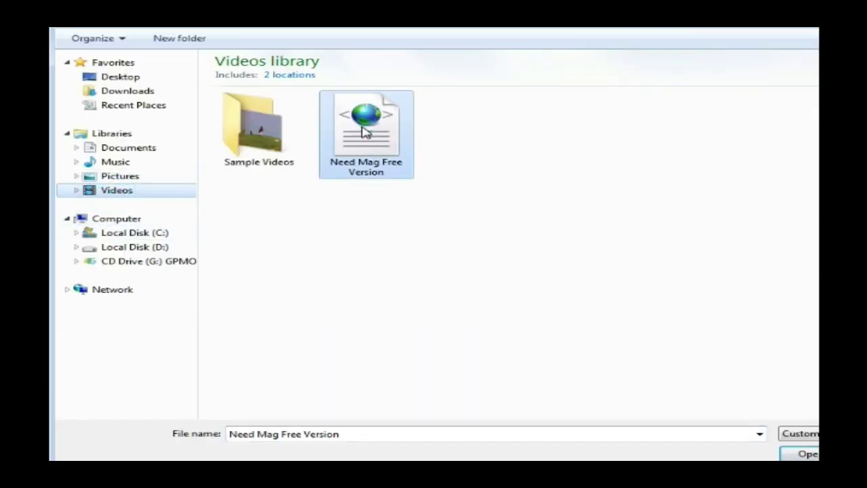
left_click(803, 453)
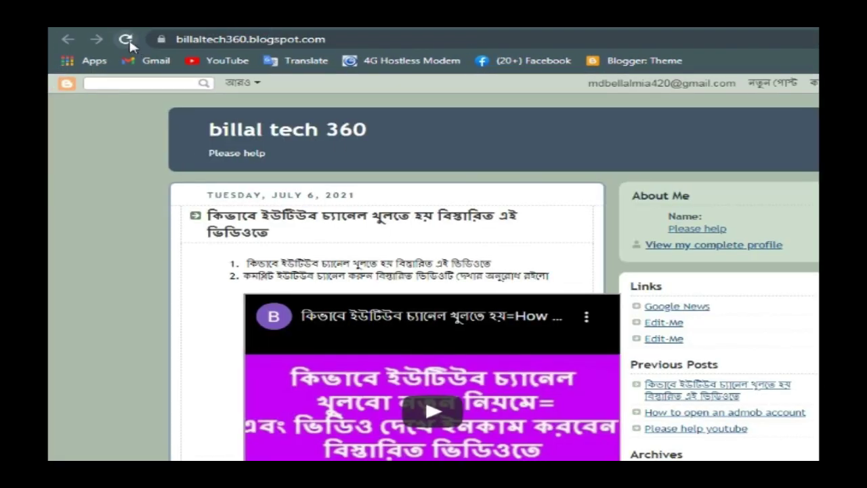
Reload the public blog page, show it in English and examine the layout of the NeedMag template.
left_click(116, 39)
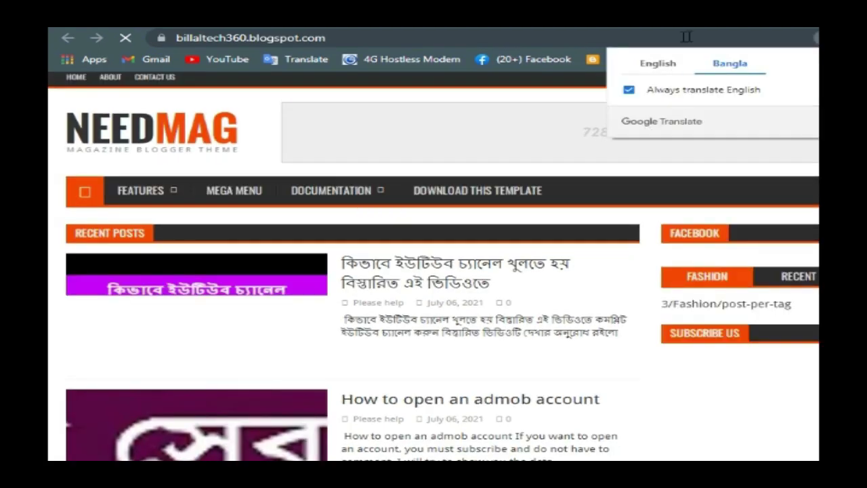
left_click(655, 64)
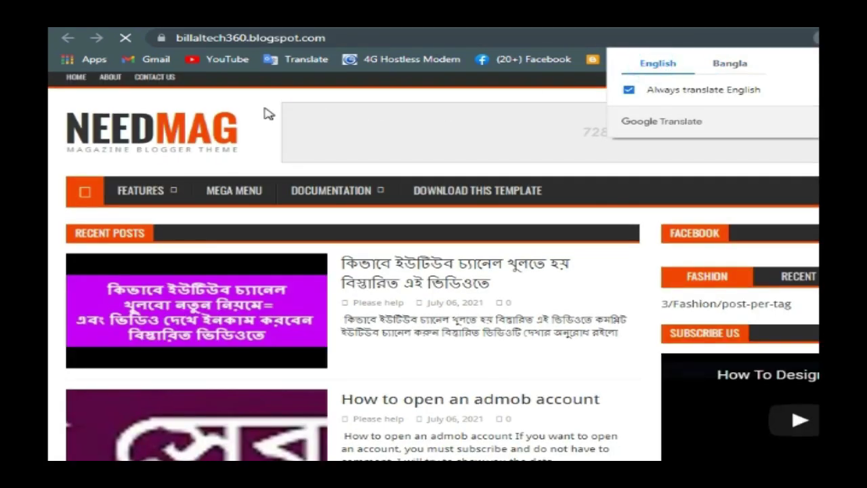
scroll(532, 320, "down", 4)
scroll(546, 358, "up", 4)
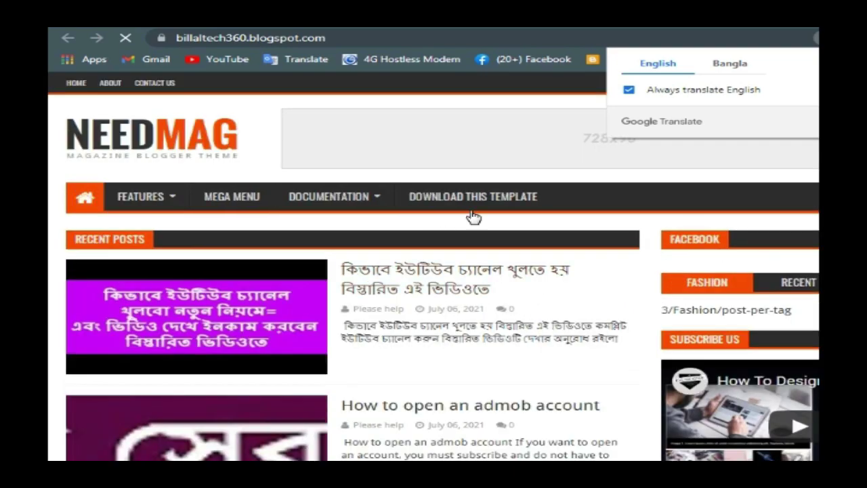
scroll(474, 217, "down", 4)
scroll(412, 242, "up", 4)
left_click(264, 128)
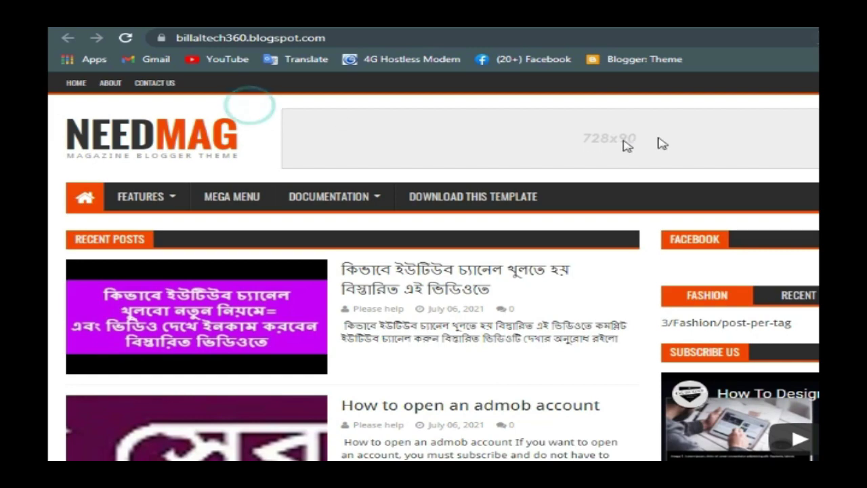
scroll(437, 290, "down", 4)
scroll(422, 341, "up", 4)
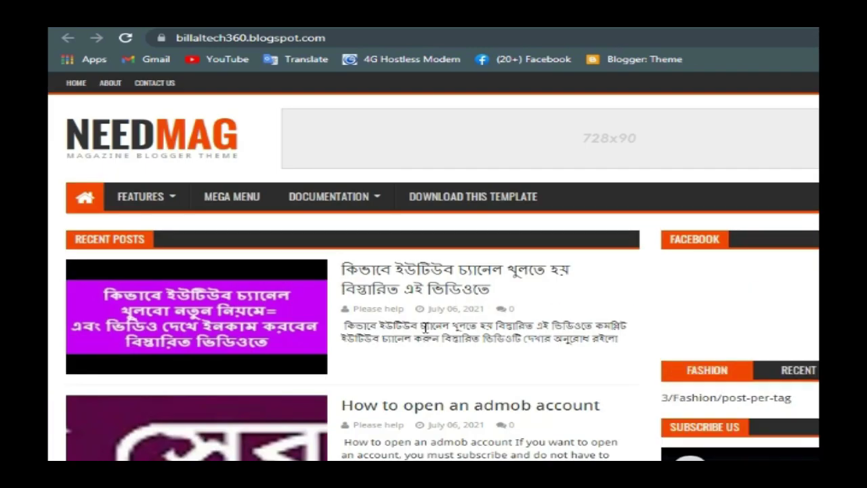